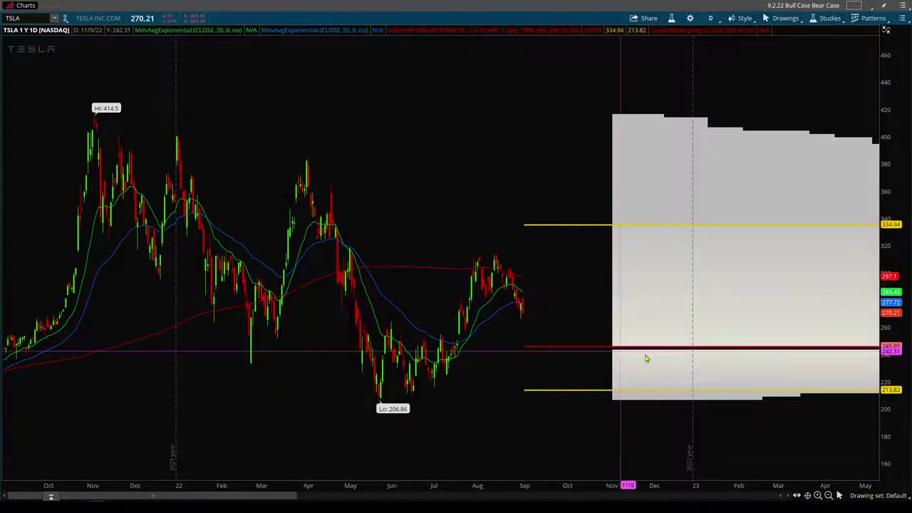
Step: Load the TSLA Bull Case Bear Case drawing set, raise its two text notes, and zoom into recent months
{"action": "left_click", "coordinate": [890, 497]}
{"action": "left_click", "coordinate": [847, 416]}
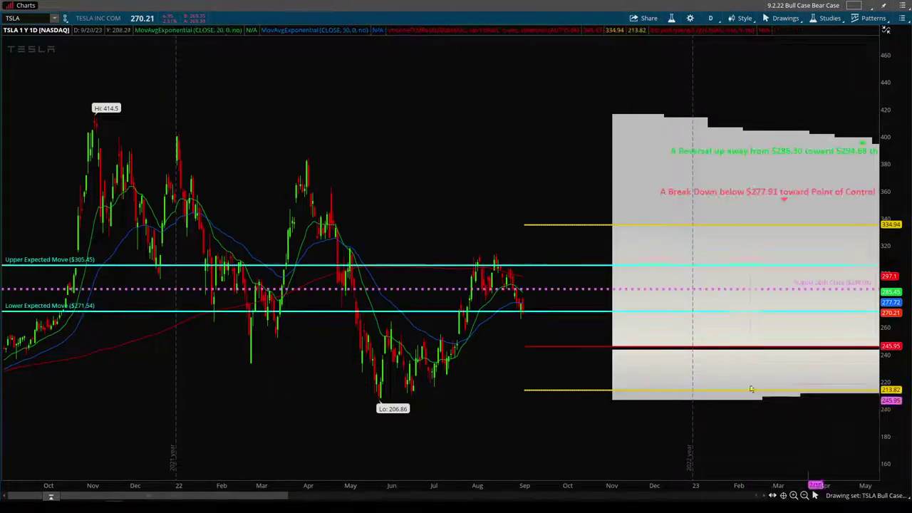
{"action": "left_click_drag", "start_coordinate": [752, 146], "coordinate": [356, 112]}
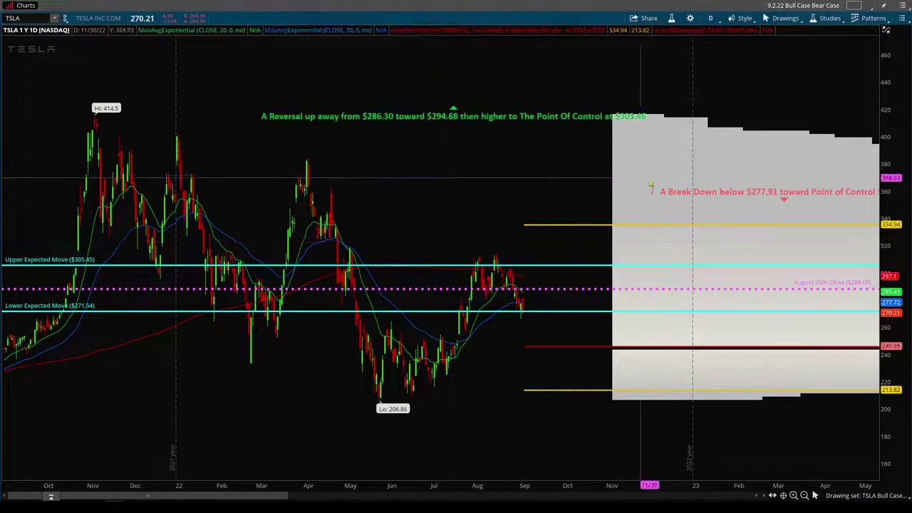
{"action": "left_click_drag", "start_coordinate": [643, 190], "coordinate": [427, 165]}
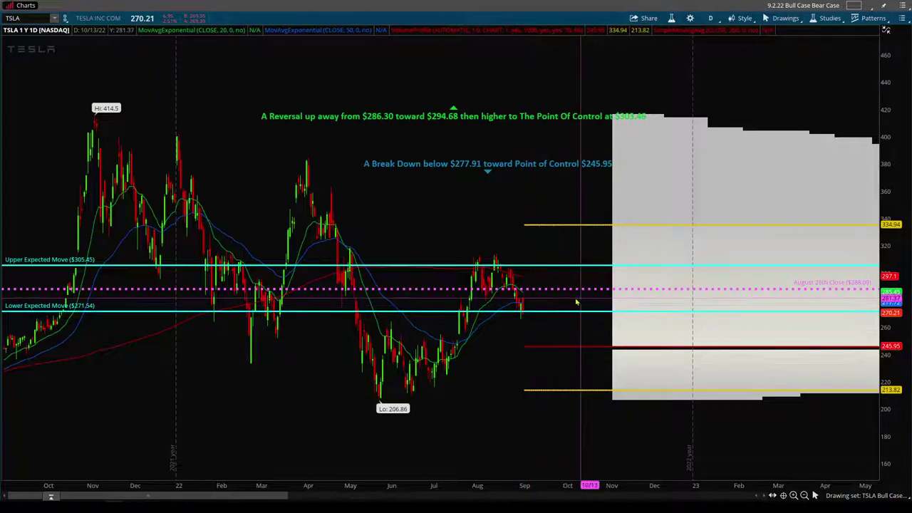
{"action": "left_click_drag", "start_coordinate": [579, 301], "coordinate": [441, 301]}
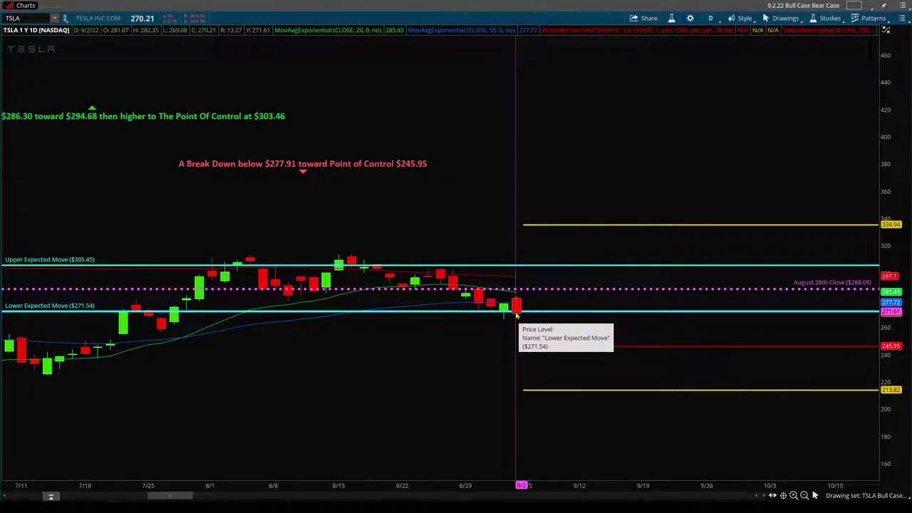
Step: Show the TSLA chart's expansion area with volume profile and zoom into the 2021–2022 history
{"action": "right_click", "coordinate": [504, 213]}
{"action": "left_click", "coordinate": [523, 237]}
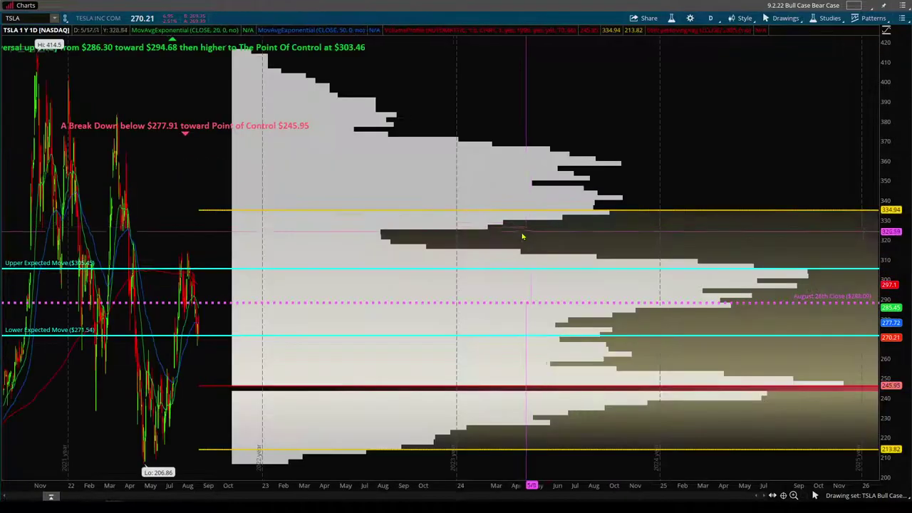
{"action": "left_click_drag", "start_coordinate": [464, 285], "coordinate": [4, 299]}
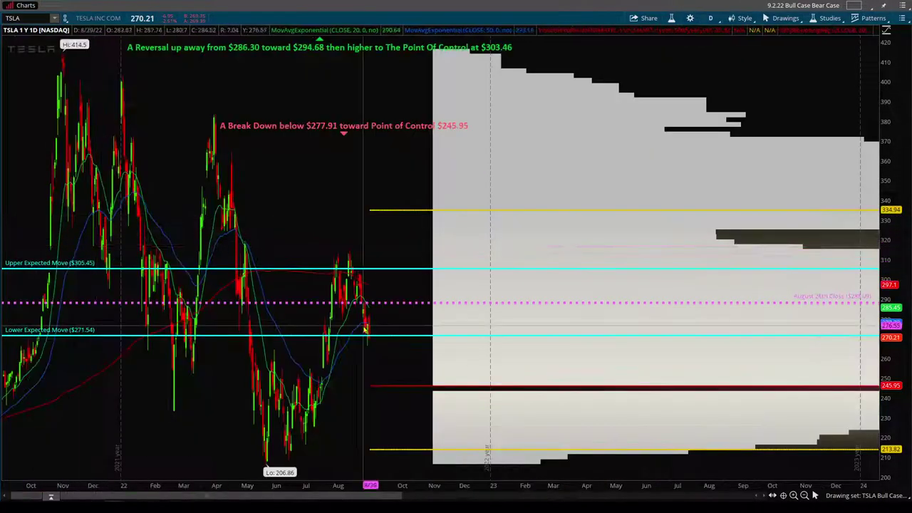
{"action": "left_click_drag", "start_coordinate": [399, 459], "coordinate": [272, 459]}
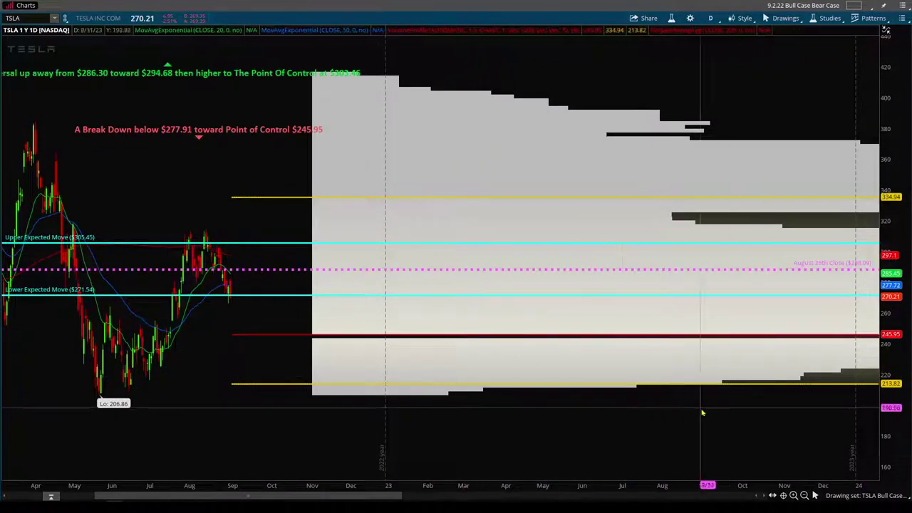
{"action": "left_click_drag", "start_coordinate": [238, 492], "coordinate": [101, 492]}
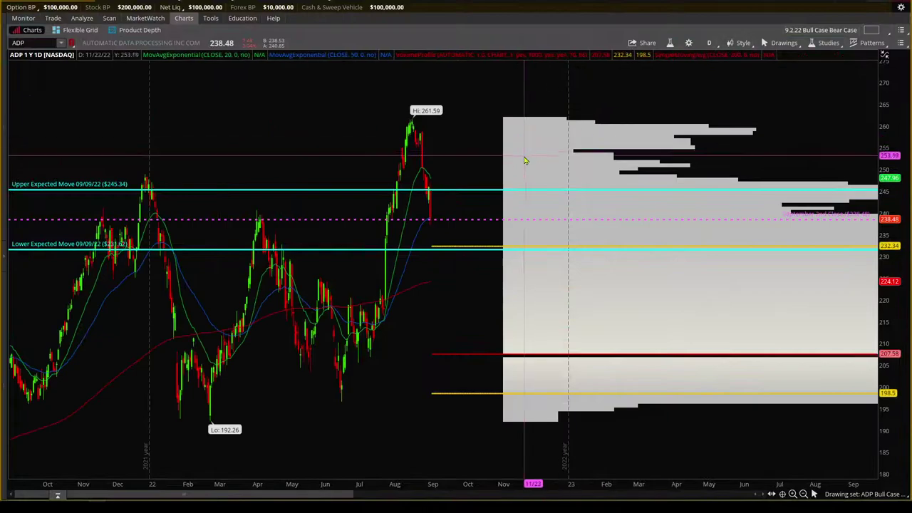
Step: Bring the ADP chart window forward, expand it to the full volume profile, and compress the price scale
{"action": "mouse_move", "coordinate": [114, 506]}
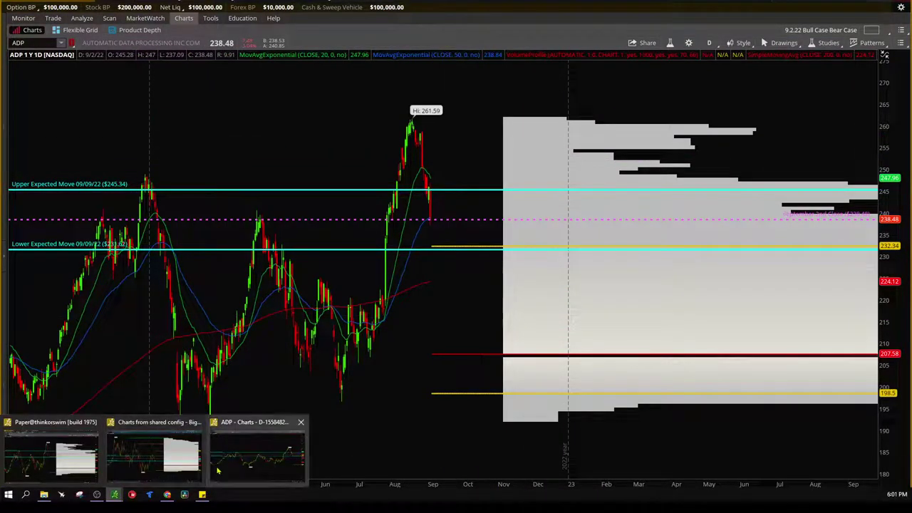
{"action": "left_click", "coordinate": [257, 463]}
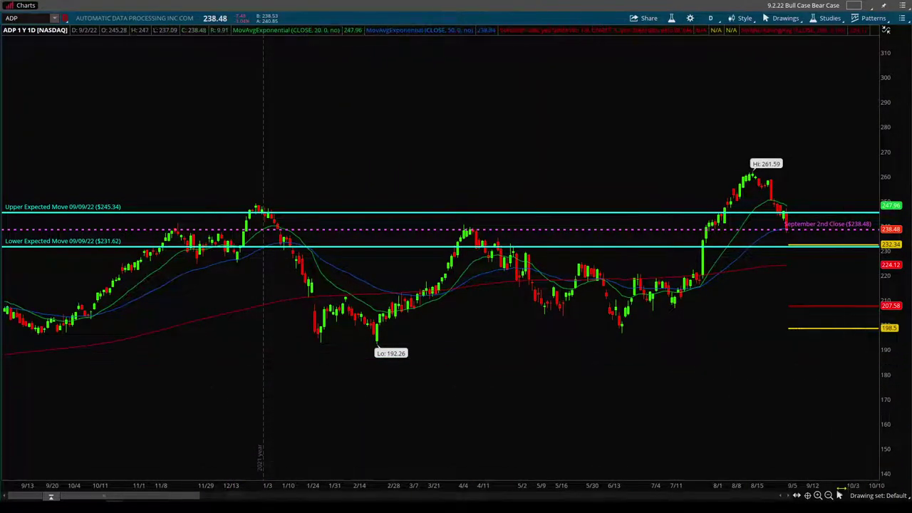
{"action": "mouse_move", "coordinate": [839, 494]}
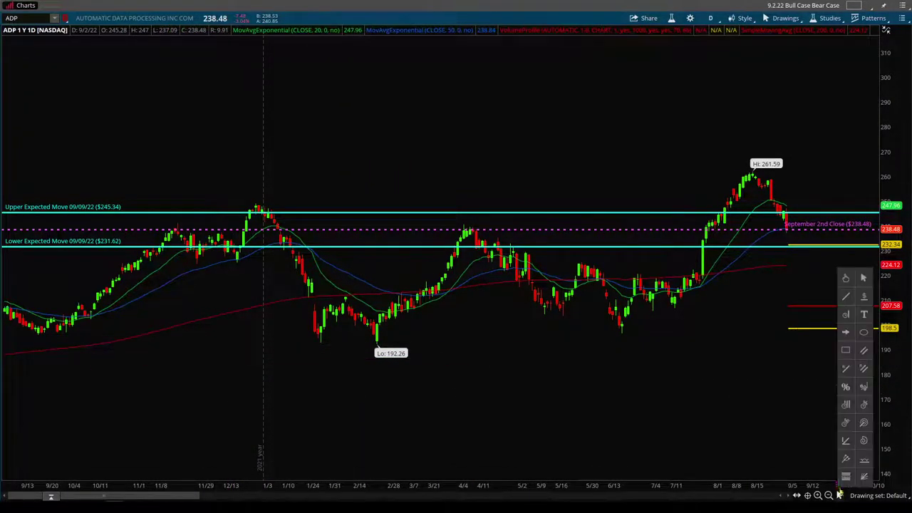
{"action": "right_click", "coordinate": [759, 289]}
{"action": "left_click", "coordinate": [784, 302]}
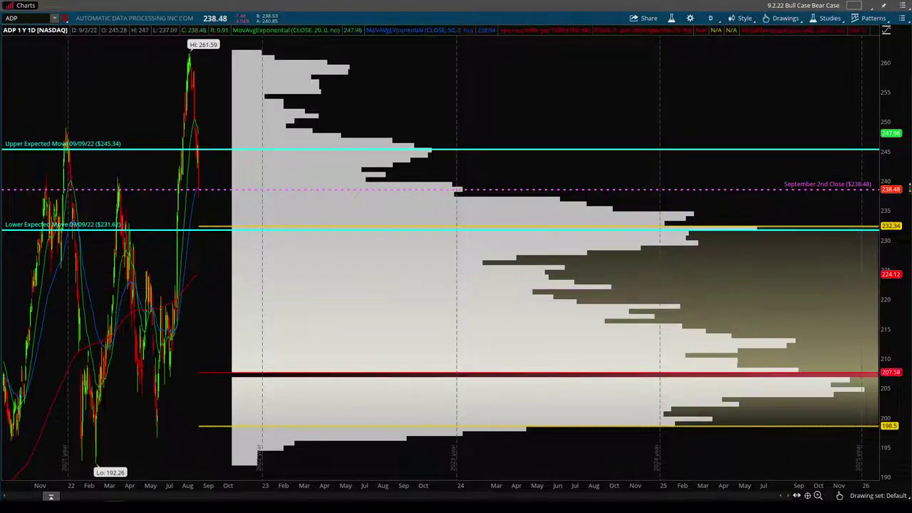
{"action": "left_click_drag", "start_coordinate": [883, 264], "coordinate": [875, 286]}
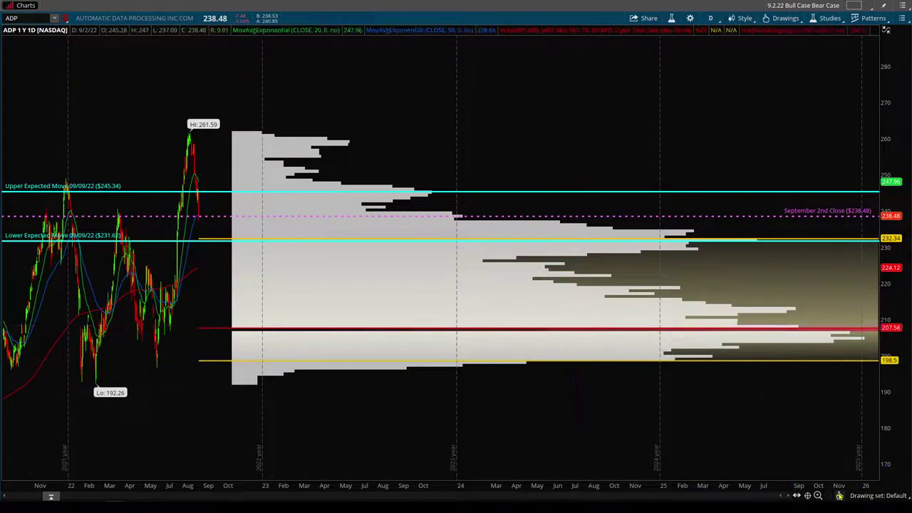
Step: Adjust the ADP chart view, widening the price scale above and below
{"action": "left_click", "coordinate": [846, 297]}
{"action": "left_click", "coordinate": [416, 258]}
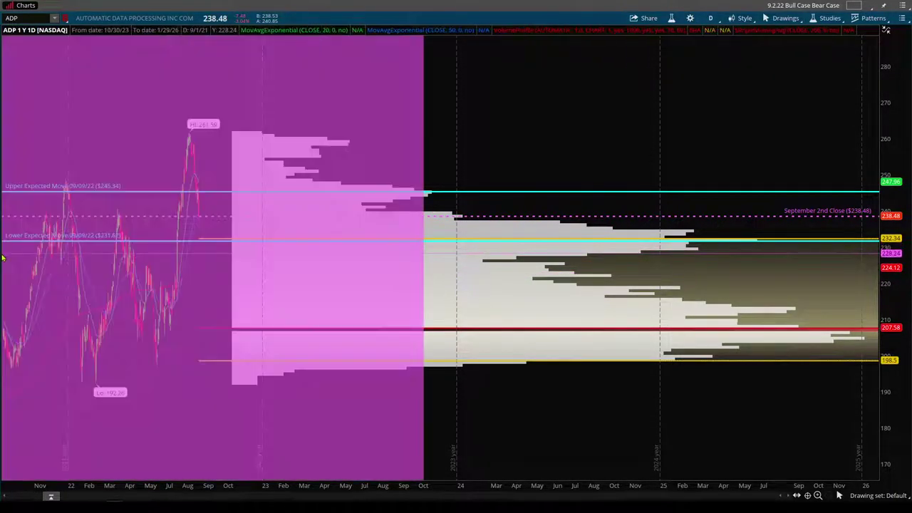
{"action": "scroll", "coordinate": [235, 284], "scroll_direction": "up", "scroll_amount": 2}
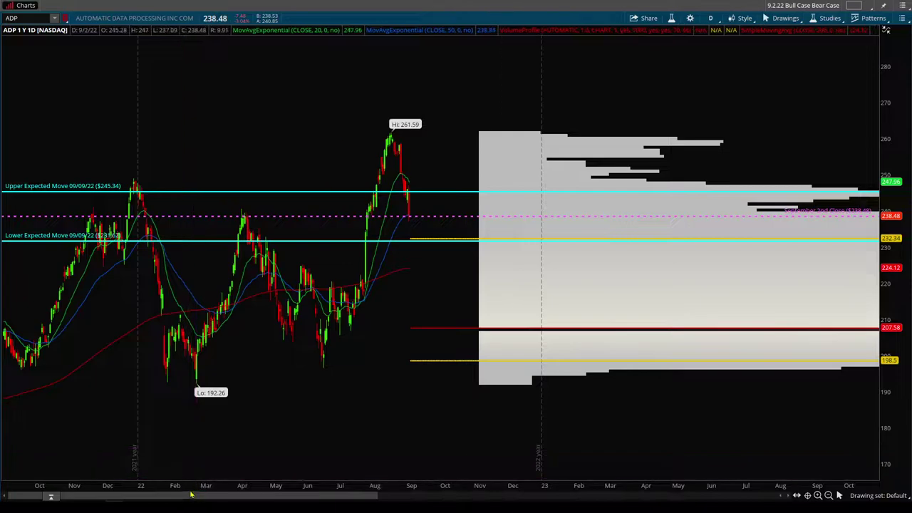
{"action": "left_click_drag", "start_coordinate": [900, 156], "coordinate": [891, 169]}
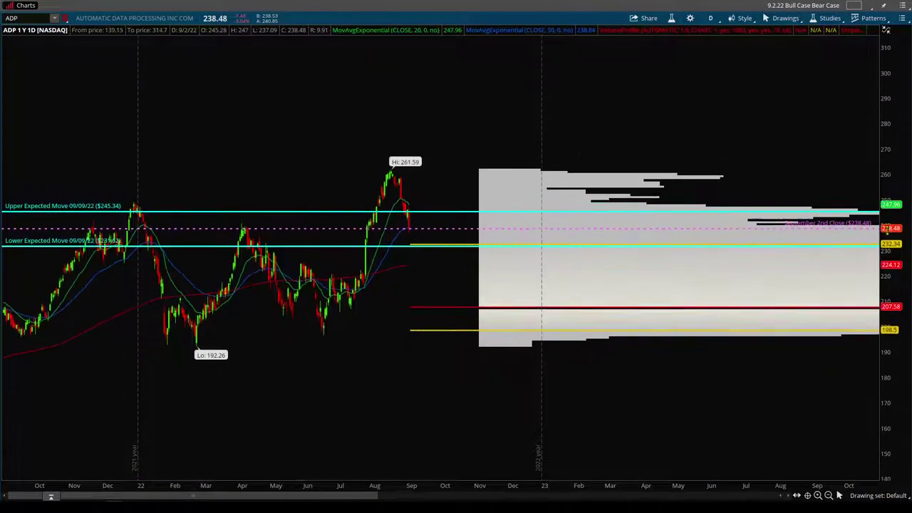
Step: Draw a price range measurement from the 192.26 low to the 261.59 high
{"action": "left_click", "coordinate": [841, 495]}
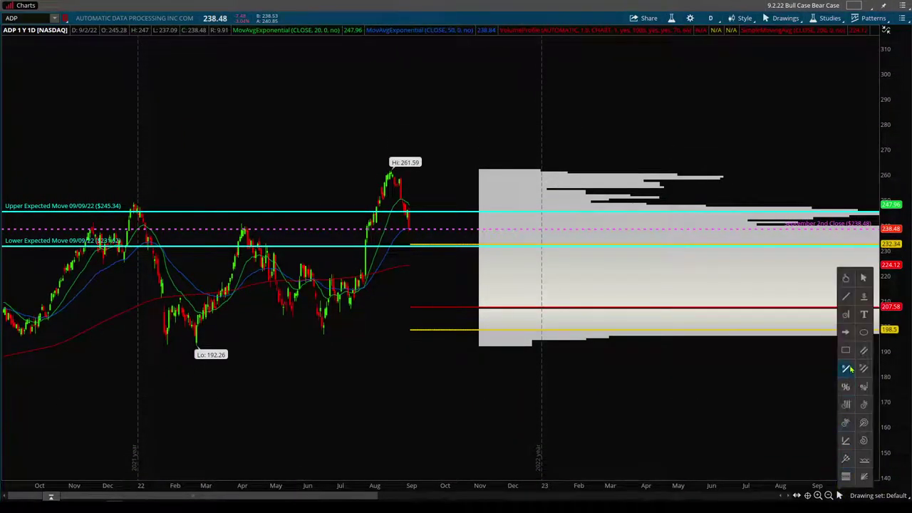
{"action": "left_click", "coordinate": [848, 370]}
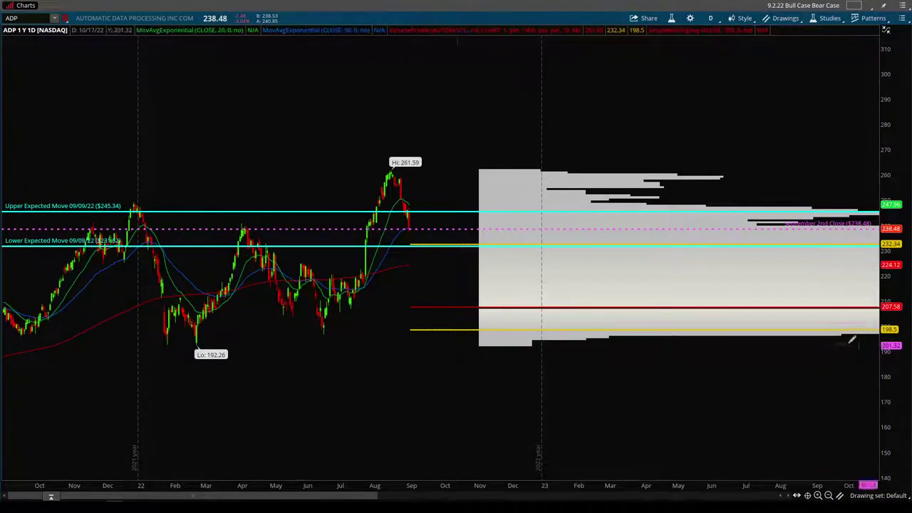
{"action": "left_click", "coordinate": [6, 345]}
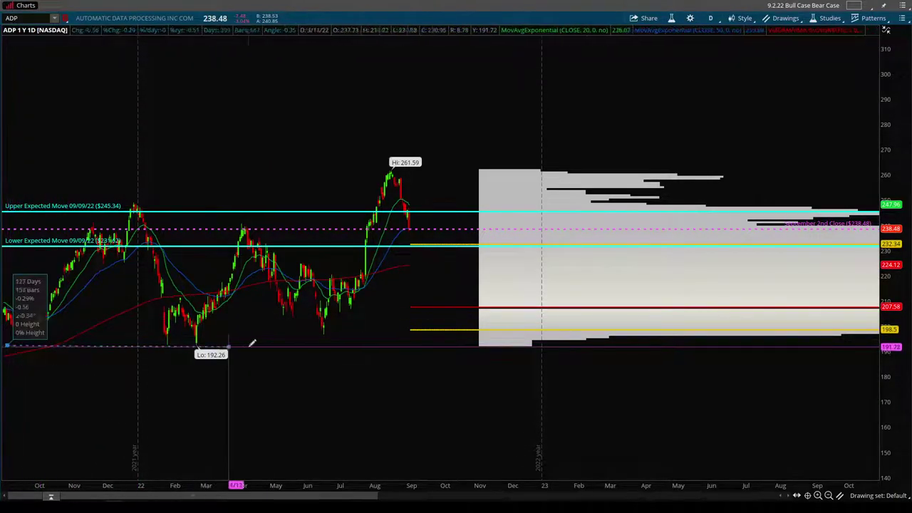
{"action": "left_click", "coordinate": [481, 170]}
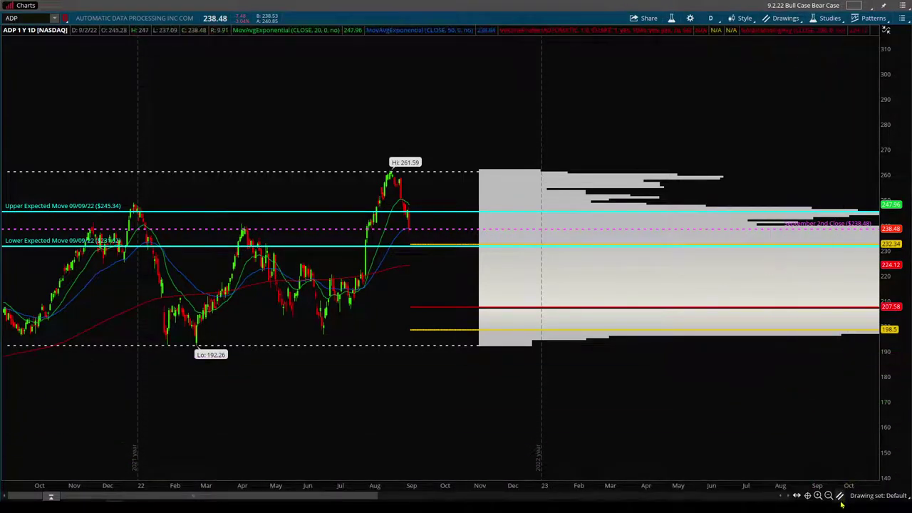
{"action": "mouse_move", "coordinate": [840, 496]}
{"action": "left_click", "coordinate": [845, 279]}
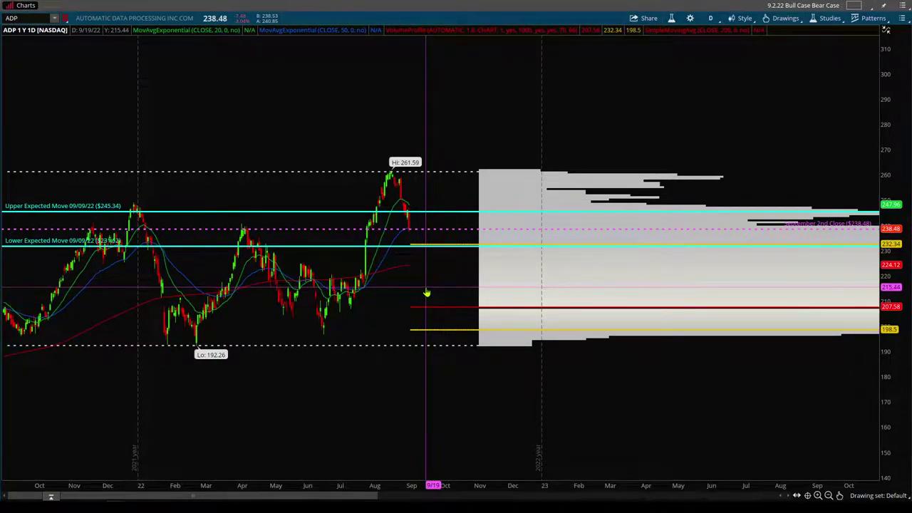
Step: Switch the chart to SPX and zoom into the past year of prices
{"action": "left_click", "coordinate": [32, 18]}
{"action": "type", "text": "SPX"}
{"action": "key", "text": "Return"}
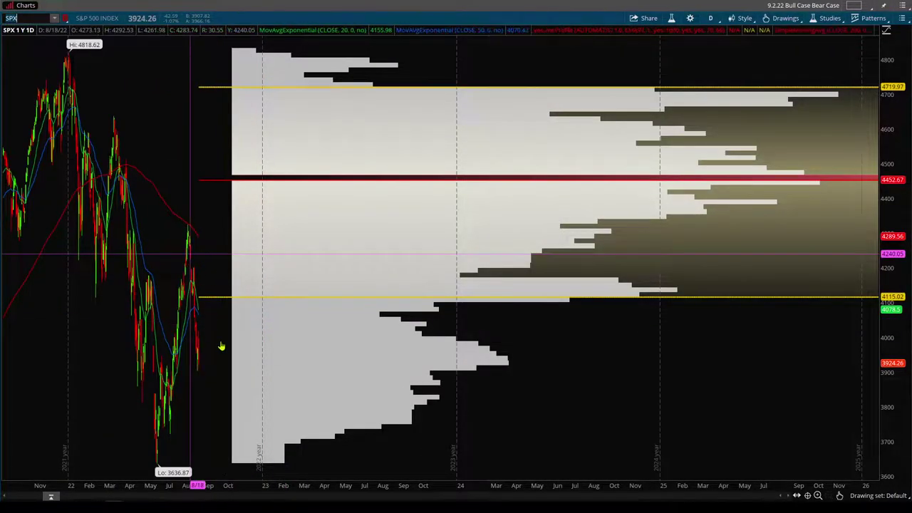
{"action": "mouse_move", "coordinate": [840, 495]}
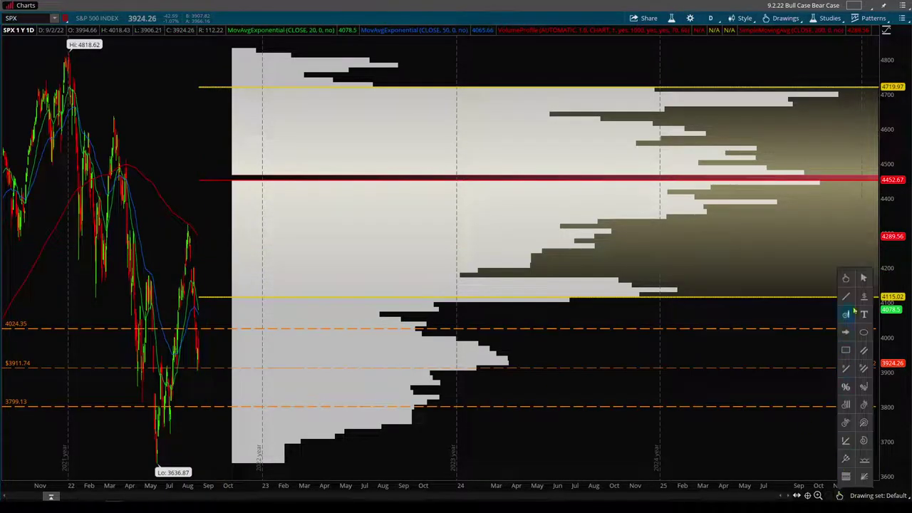
{"action": "left_click_drag", "start_coordinate": [299, 260], "coordinate": [7, 264]}
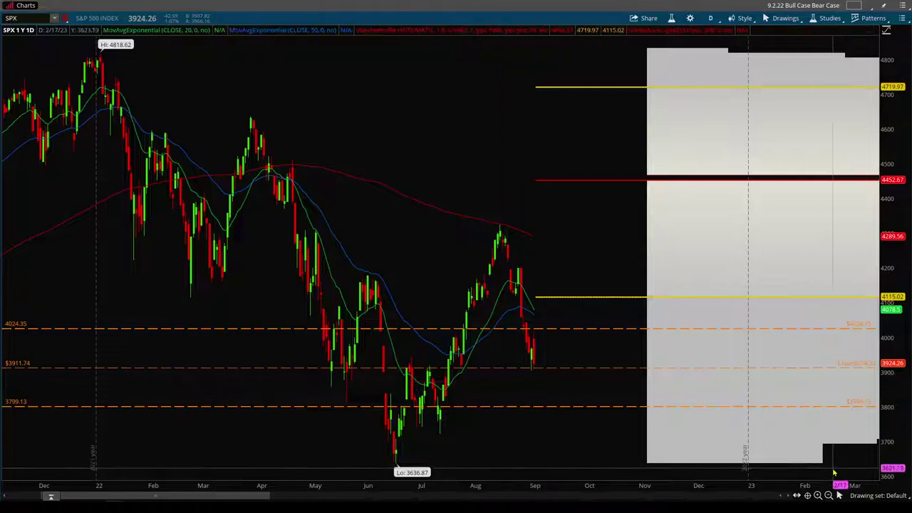
Step: Draw a price channel from the 4818.62 high through the August peak, lower line beneath the lows
{"action": "mouse_move", "coordinate": [839, 495]}
{"action": "left_click", "coordinate": [865, 351]}
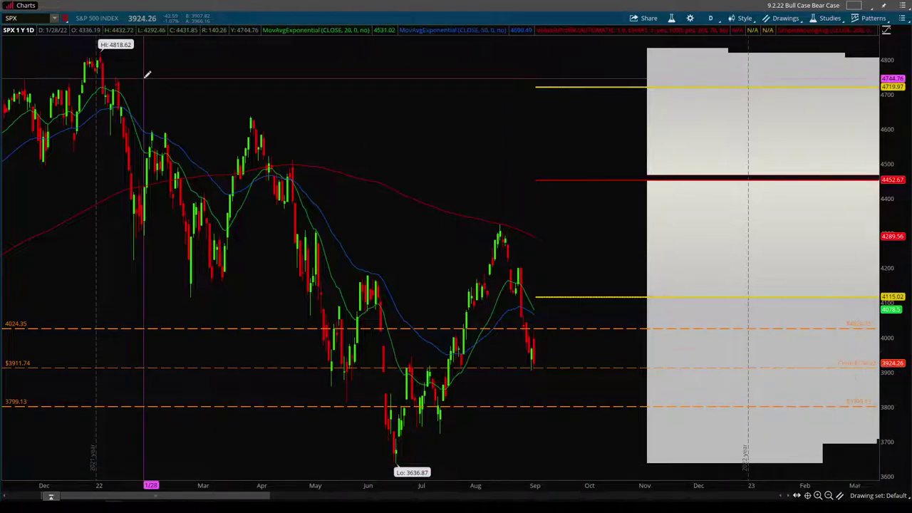
{"action": "left_click", "coordinate": [99, 48]}
{"action": "left_click", "coordinate": [656, 303]}
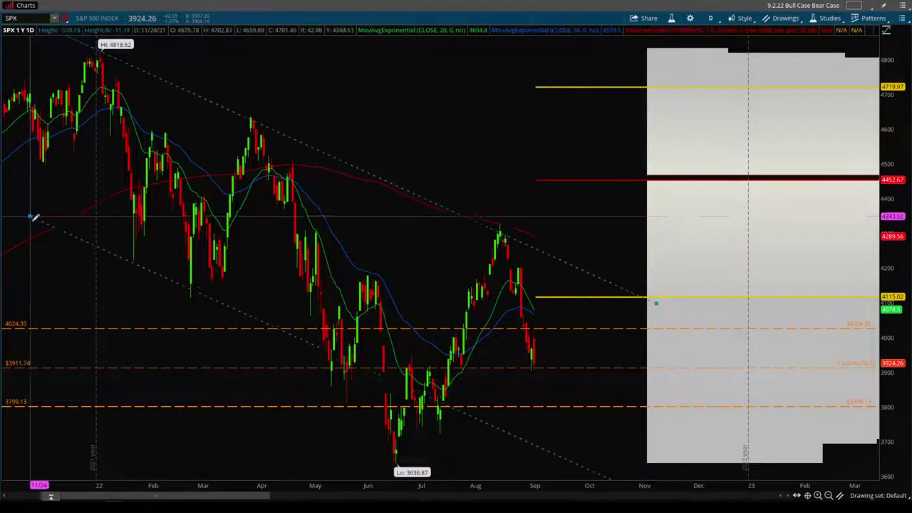
{"action": "left_click", "coordinate": [40, 255]}
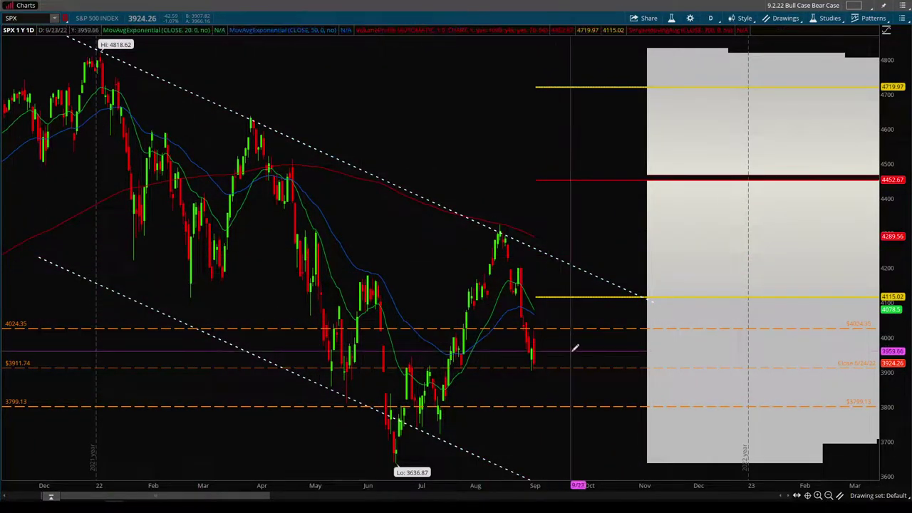
Step: Load ADP back onto the chart and bring up its timeframe choices for 10 D : 30m
{"action": "left_click", "coordinate": [30, 19]}
{"action": "type", "text": "ADP"}
{"action": "key", "text": "Return"}
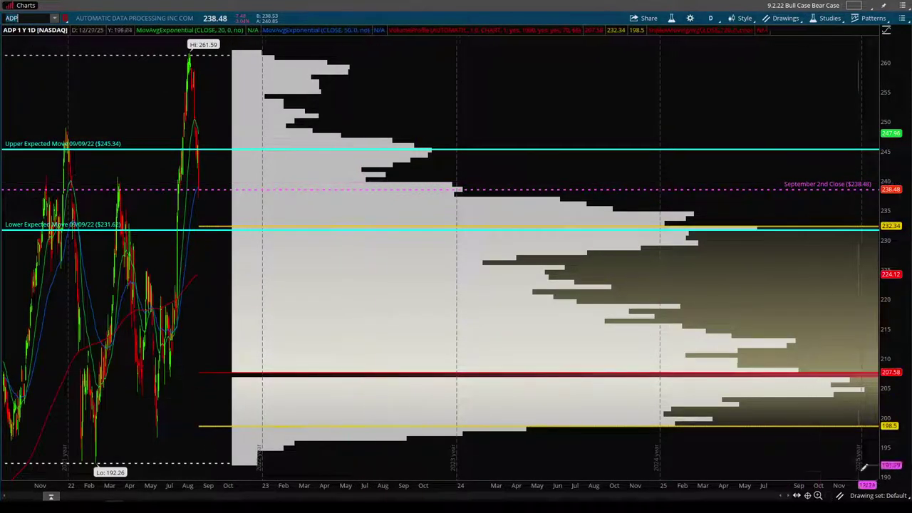
{"action": "left_click", "coordinate": [342, 209]}
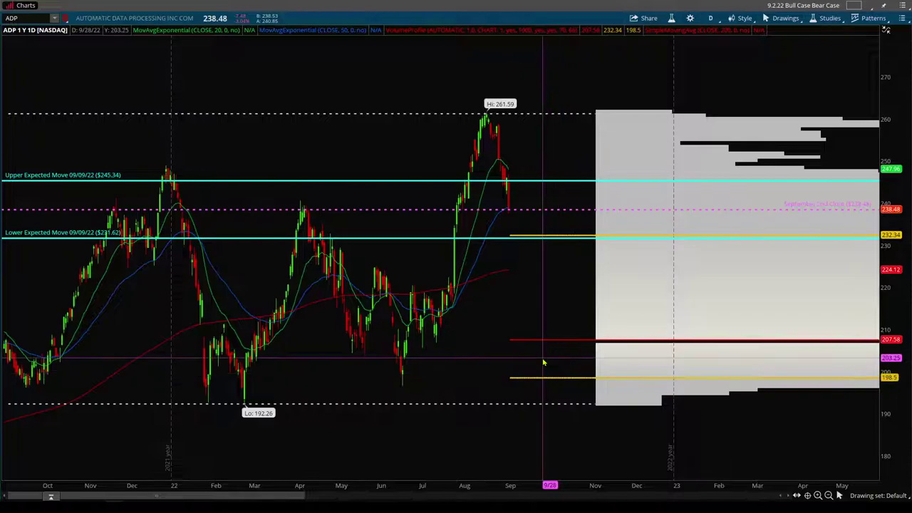
{"action": "left_click", "coordinate": [711, 18]}
{"action": "left_click", "coordinate": [677, 109]}
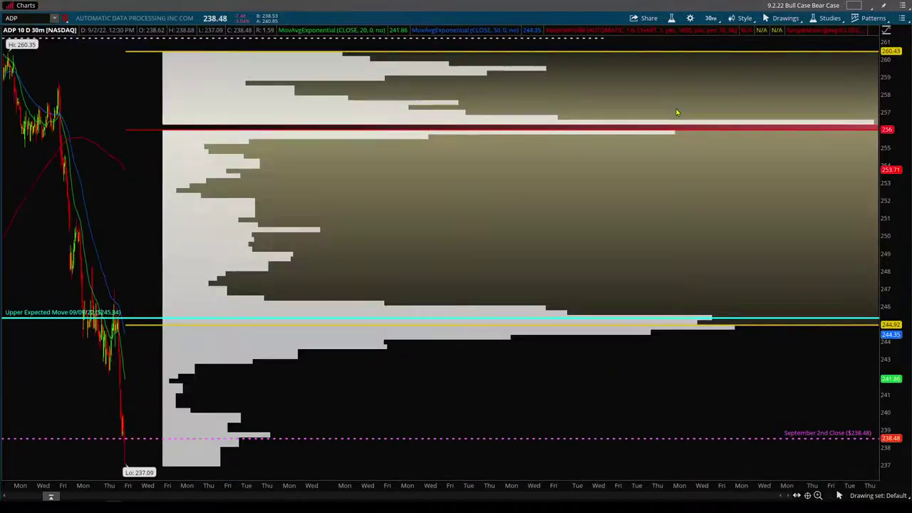
{"action": "left_click_drag", "start_coordinate": [388, 184], "coordinate": [10, 175]}
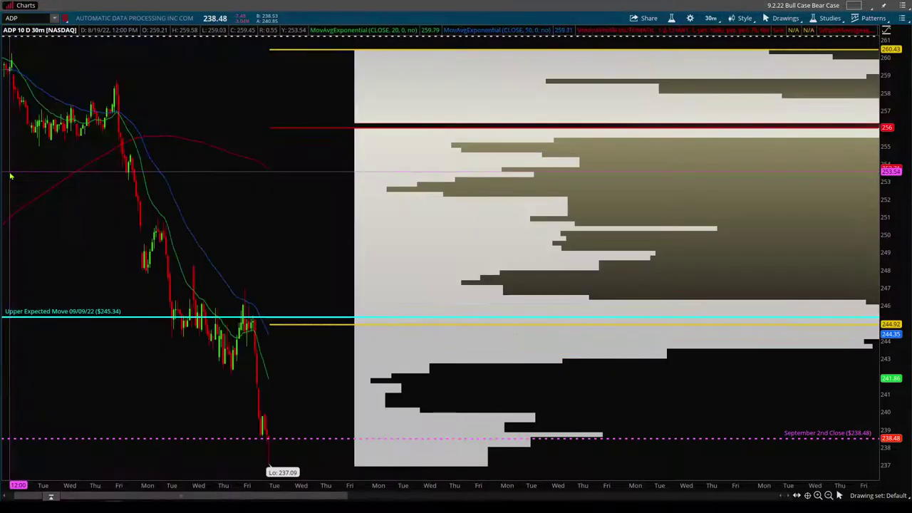
{"action": "left_click", "coordinate": [840, 495]}
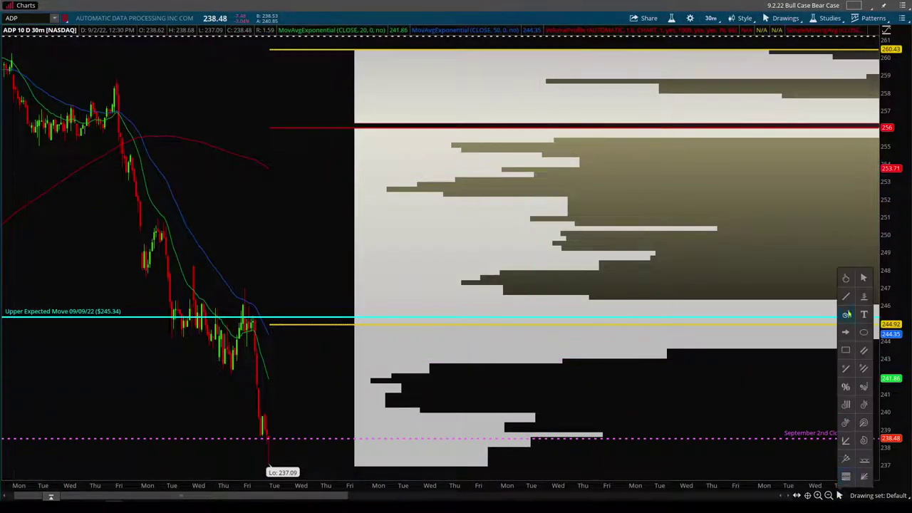
{"action": "left_click", "coordinate": [846, 283]}
{"action": "key", "text": "Escape"}
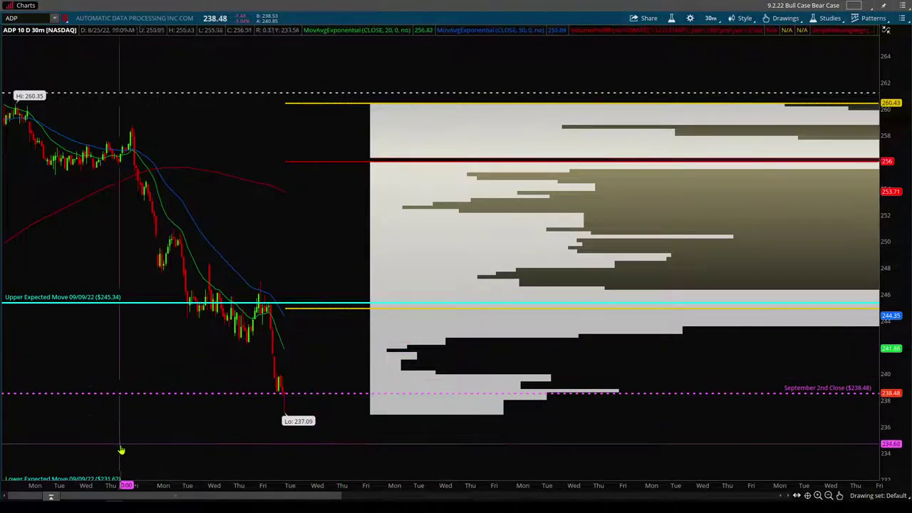
{"action": "mouse_move", "coordinate": [114, 494]}
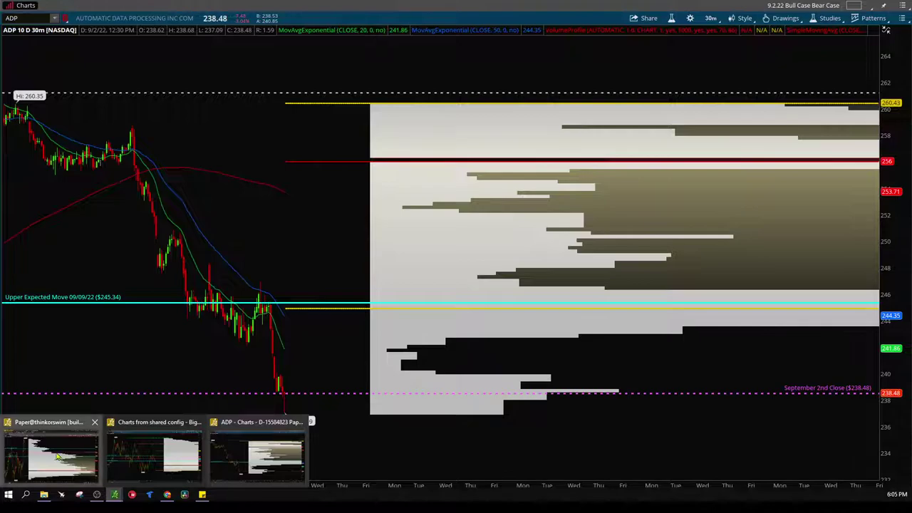
Step: Review the ADP 7 OCT 22 option strikes in the main window's chain, then return to the chart
{"action": "left_click", "coordinate": [86, 456]}
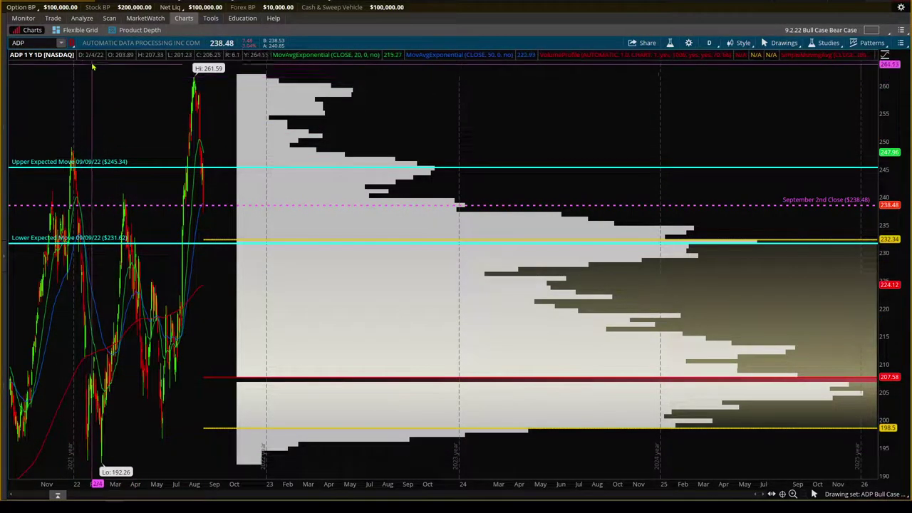
{"action": "left_click", "coordinate": [52, 18]}
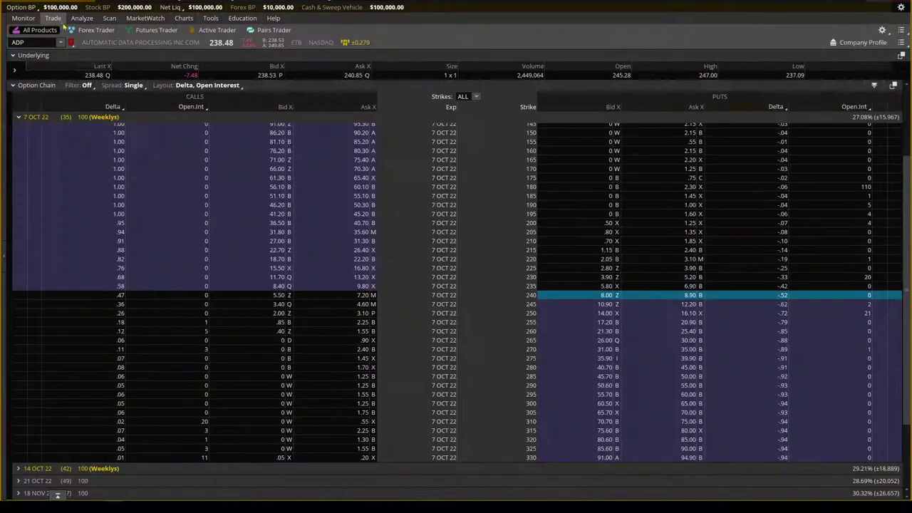
{"action": "left_click", "coordinate": [22, 117]}
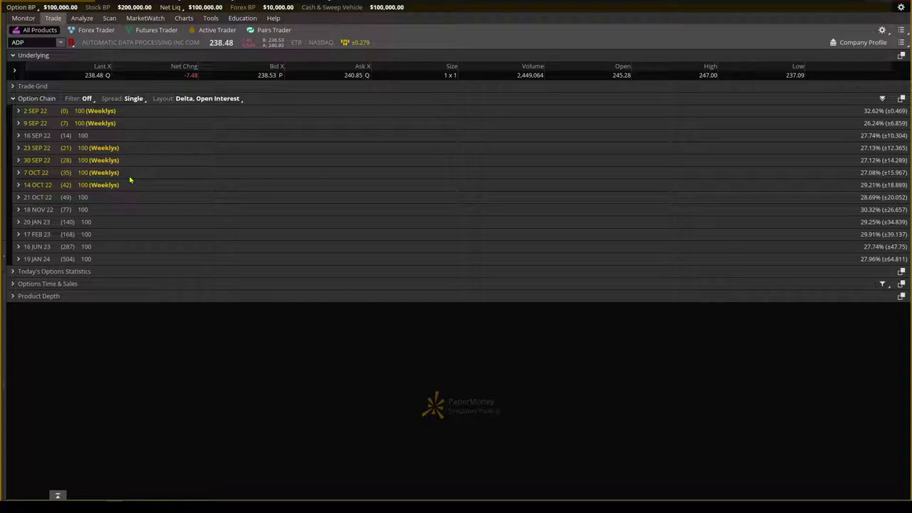
{"action": "left_click", "coordinate": [18, 173]}
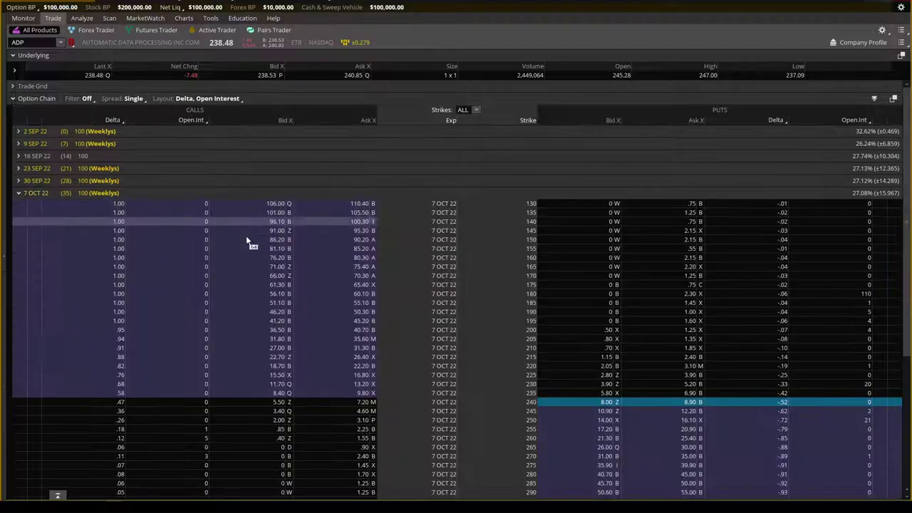
{"action": "scroll", "coordinate": [645, 339], "scroll_direction": "down", "scroll_amount": 1}
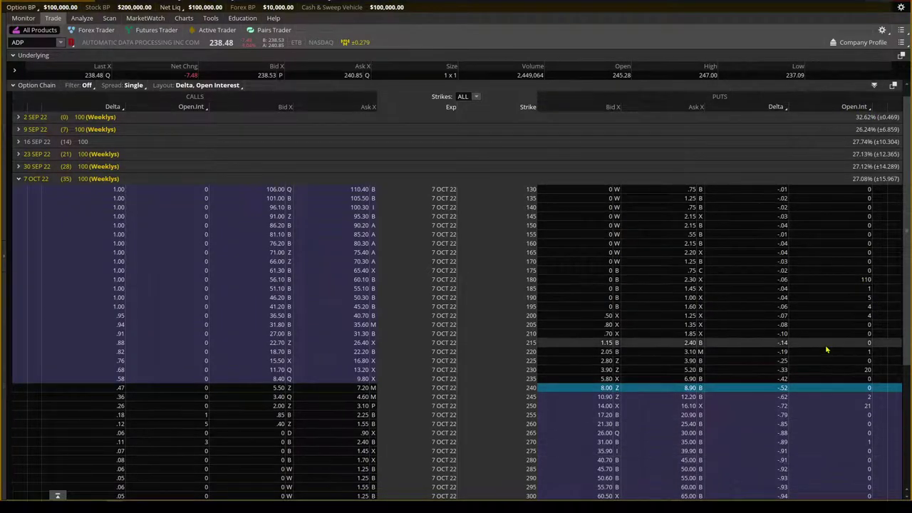
{"action": "scroll", "coordinate": [654, 362], "scroll_direction": "down", "scroll_amount": 1}
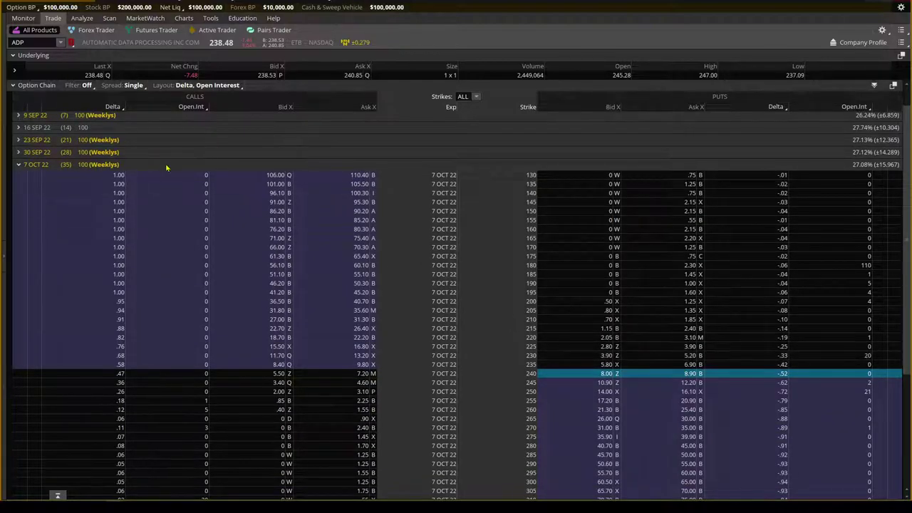
{"action": "left_click", "coordinate": [183, 18]}
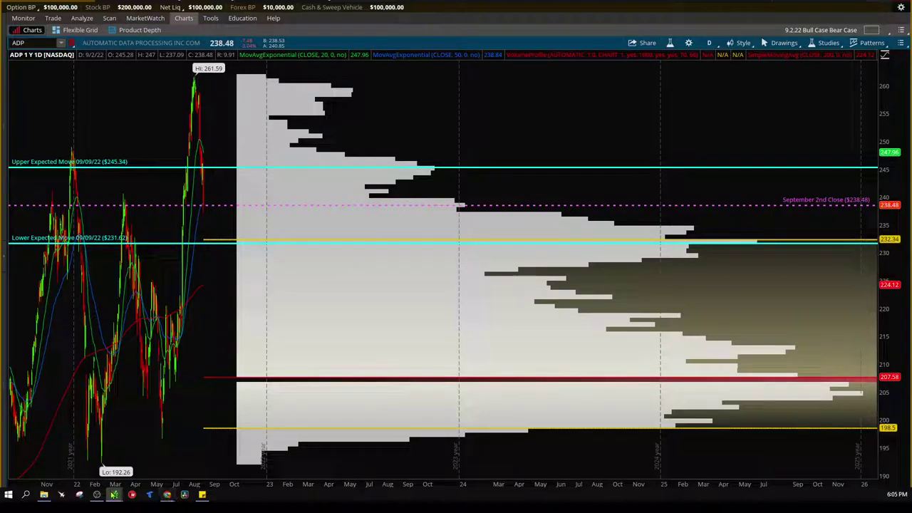
Step: Create an ADP mark alert at 244.28 with the note 'heading to 50 EMA (Bull Case)'
{"action": "mouse_move", "coordinate": [114, 494]}
{"action": "left_click", "coordinate": [217, 460]}
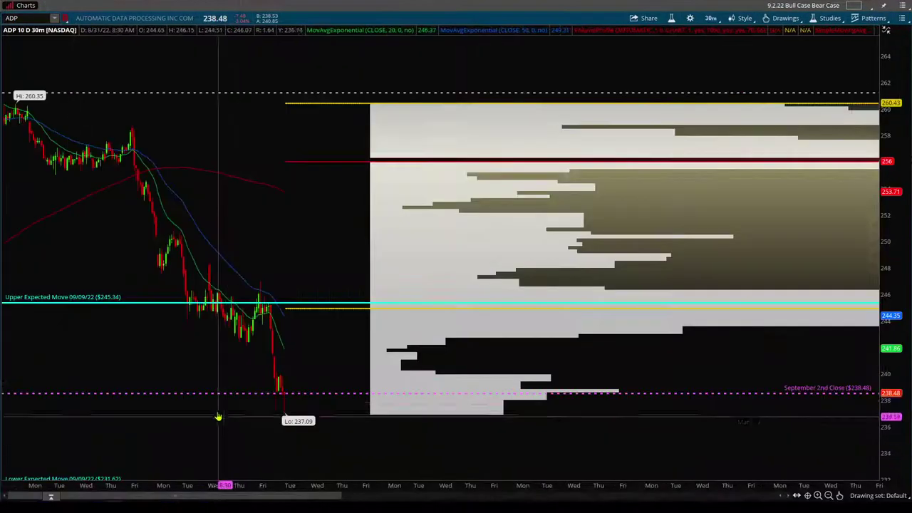
{"action": "right_click", "coordinate": [339, 321]}
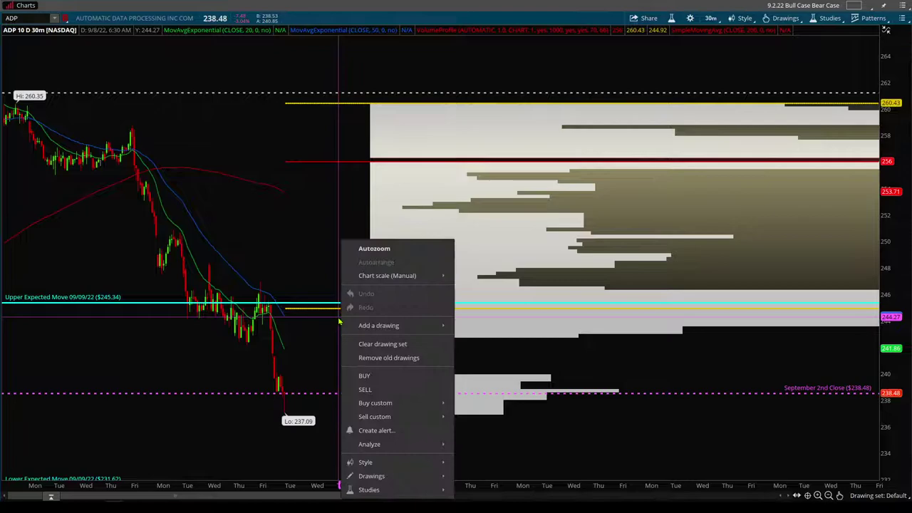
{"action": "left_click", "coordinate": [429, 433]}
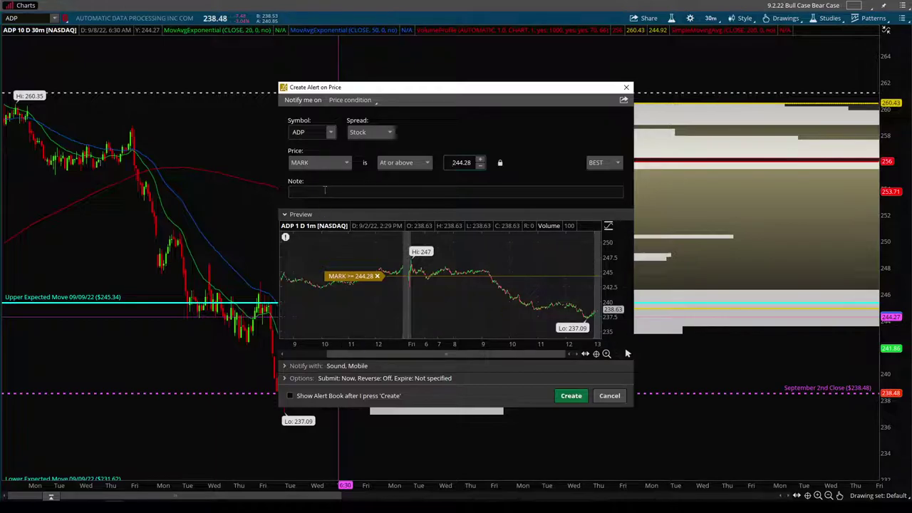
{"action": "left_click", "coordinate": [324, 190]}
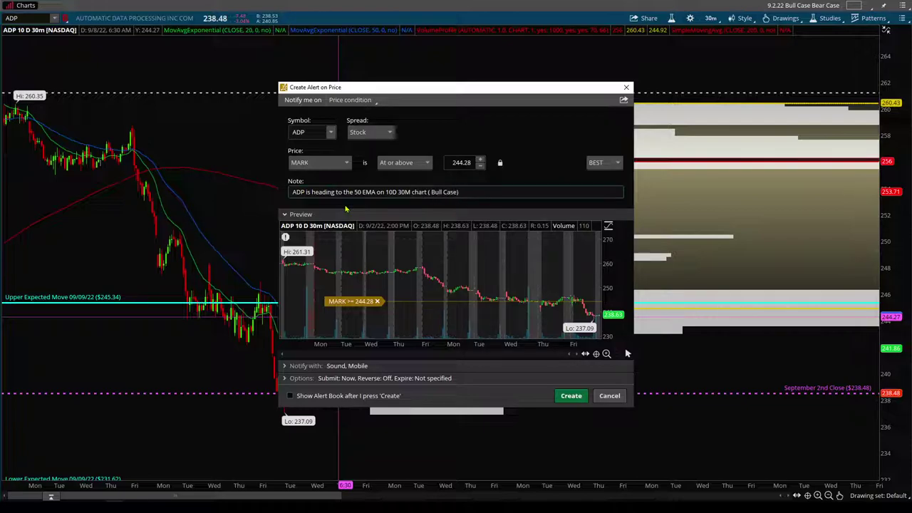
{"action": "left_click", "coordinate": [571, 396]}
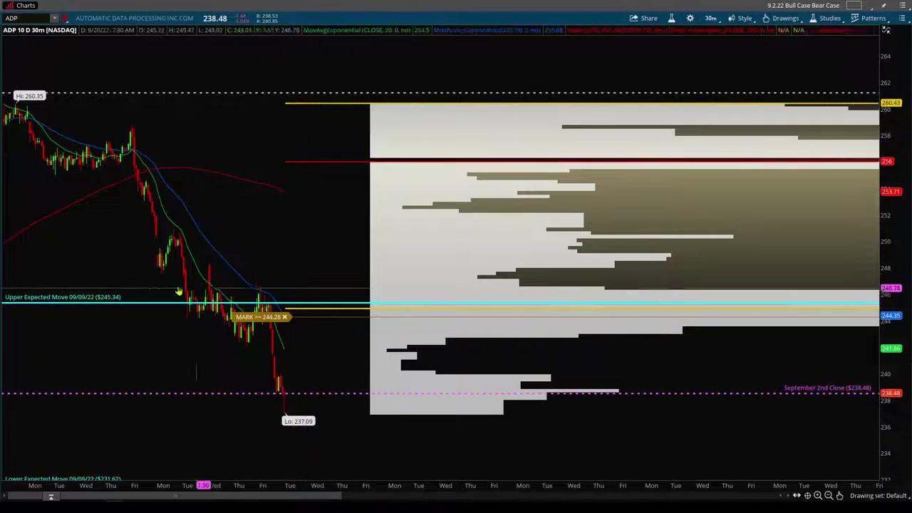
Step: Build a 14 OCT 22 ADP put vertical buying the 250 put and selling the 245 put
{"action": "mouse_move", "coordinate": [114, 494]}
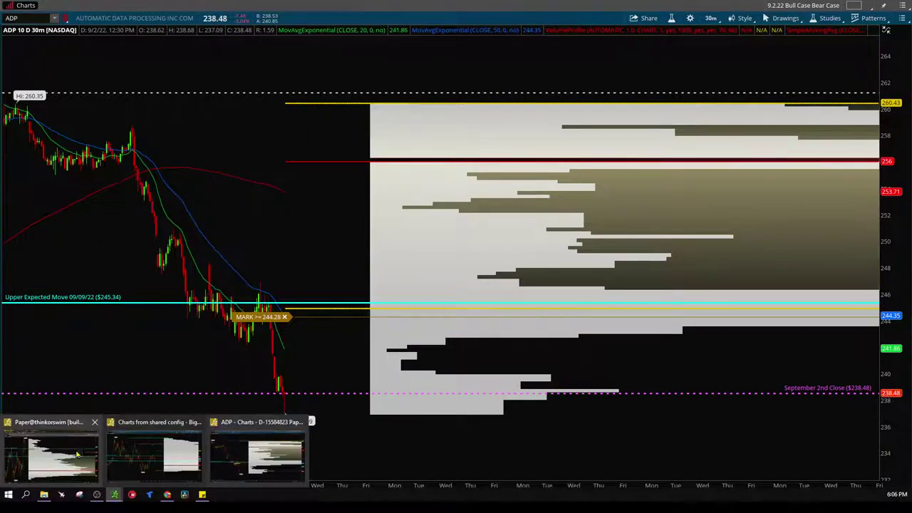
{"action": "left_click", "coordinate": [78, 454]}
{"action": "left_click", "coordinate": [52, 18]}
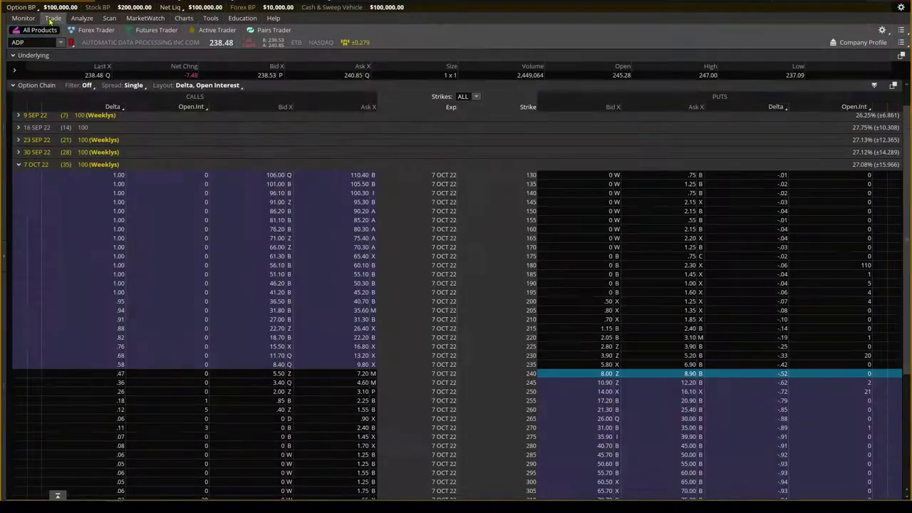
{"action": "left_click", "coordinate": [19, 165]}
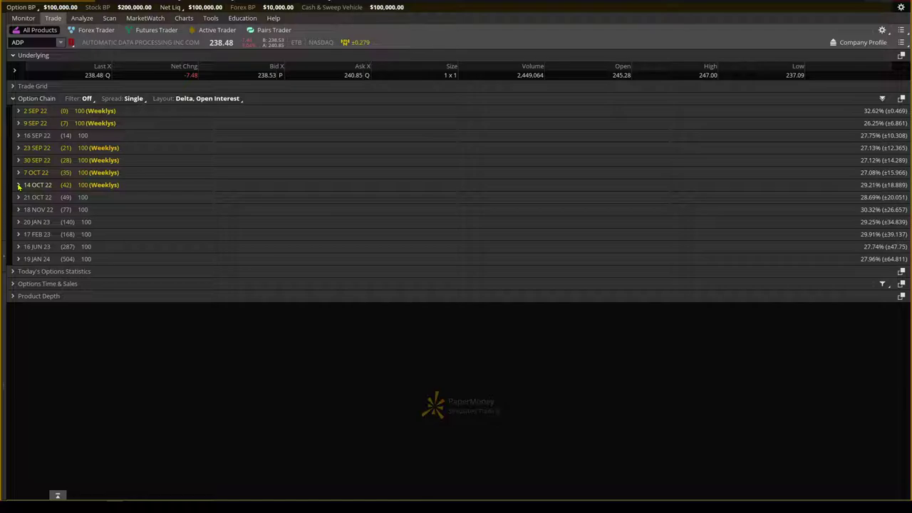
{"action": "left_click", "coordinate": [19, 184]}
{"action": "scroll", "coordinate": [641, 391], "scroll_direction": "down", "scroll_amount": 2}
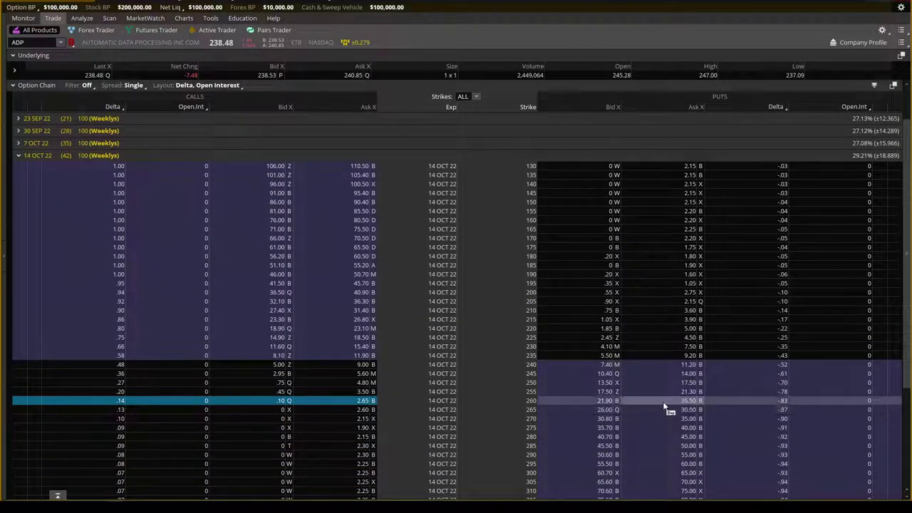
{"action": "left_click", "coordinate": [660, 384]}
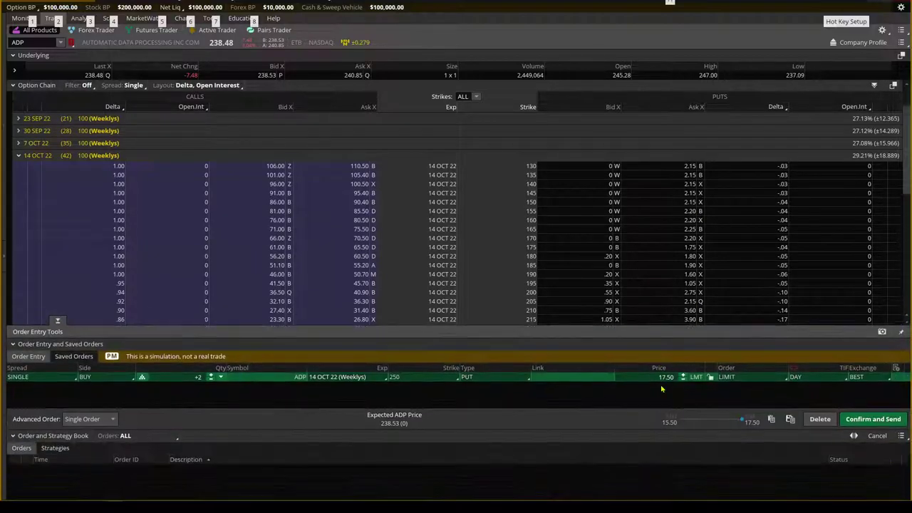
{"action": "scroll", "coordinate": [621, 246], "scroll_direction": "down", "scroll_amount": 1}
{"action": "scroll", "coordinate": [621, 249], "scroll_direction": "down", "scroll_amount": 3}
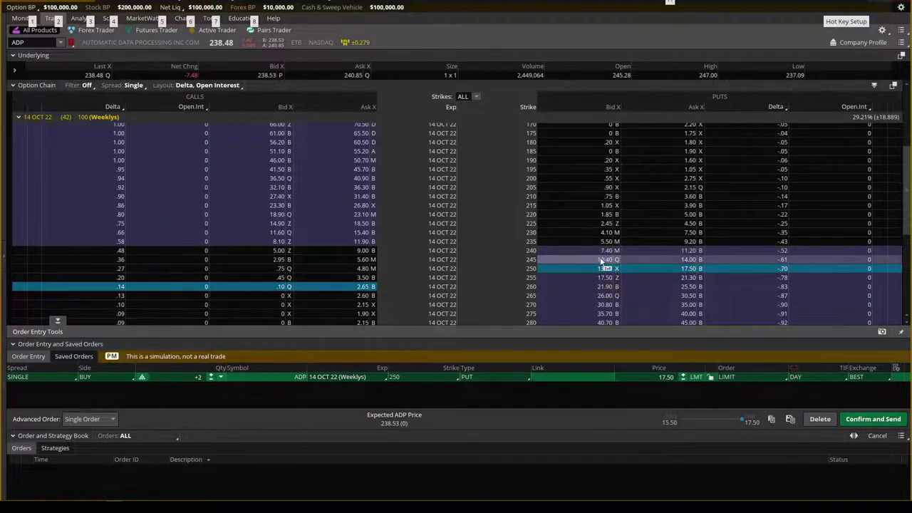
{"action": "left_click", "coordinate": [603, 261]}
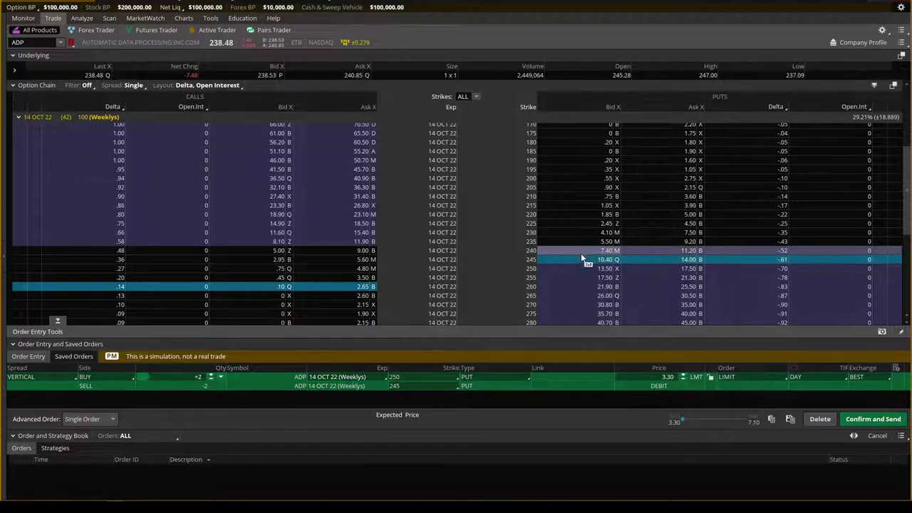
Step: Set the spread to quantity 1, GTC, and lower the limit debit to 3.20
{"action": "left_click", "coordinate": [210, 380]}
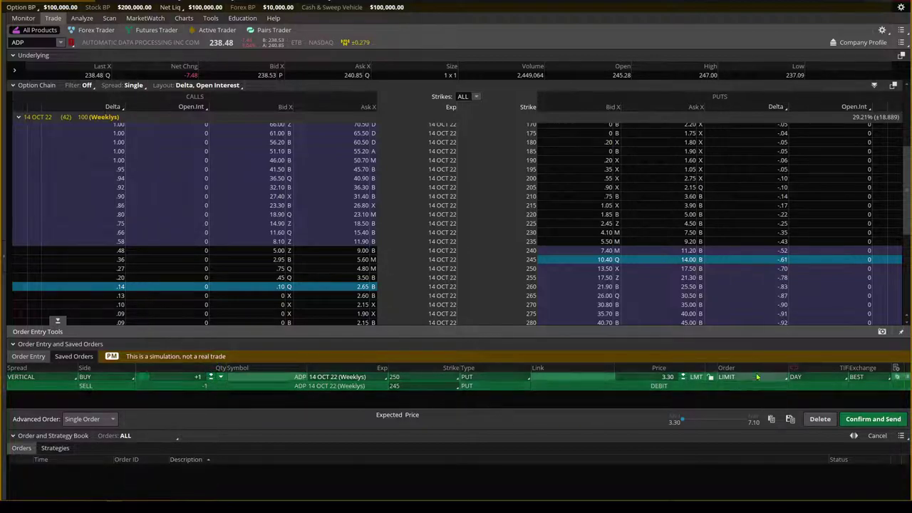
{"action": "left_click", "coordinate": [796, 377]}
{"action": "left_click", "coordinate": [800, 405]}
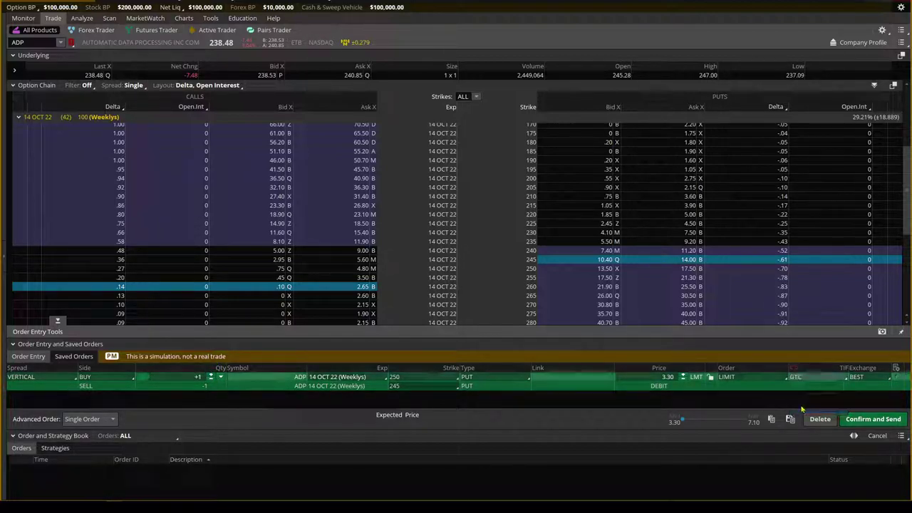
{"action": "left_click", "coordinate": [683, 380]}
{"action": "left_click", "coordinate": [684, 380]}
{"action": "left_click", "coordinate": [683, 380]}
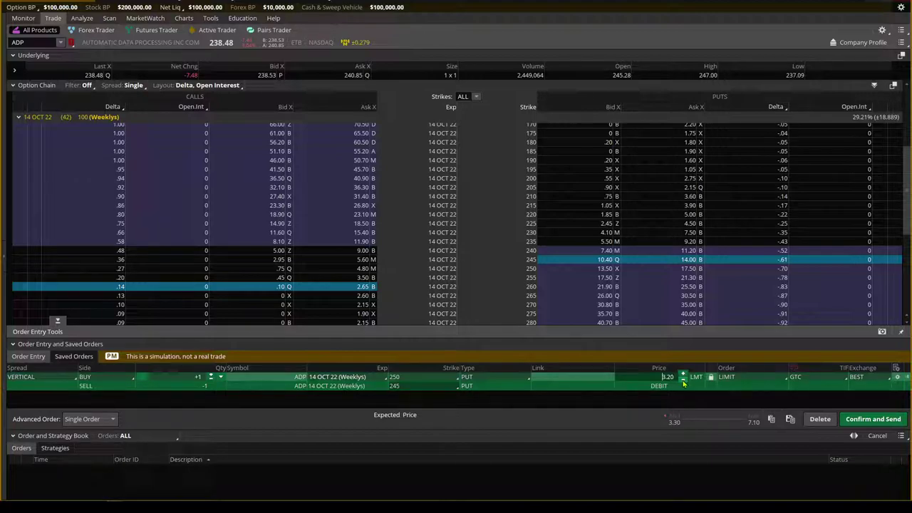
Step: Review the 250/245 put vertical confirmation, assign it to the Bull Case Bear Case account, and move the dialog aside
{"action": "left_click", "coordinate": [857, 420]}
{"action": "left_click", "coordinate": [648, 360]}
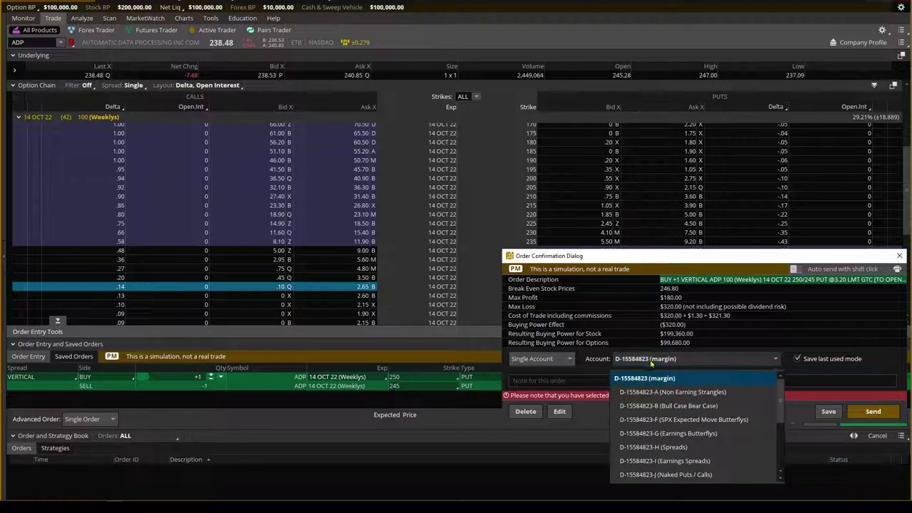
{"action": "left_click", "coordinate": [673, 404]}
{"action": "left_click_drag", "start_coordinate": [722, 256], "coordinate": [348, 170]}
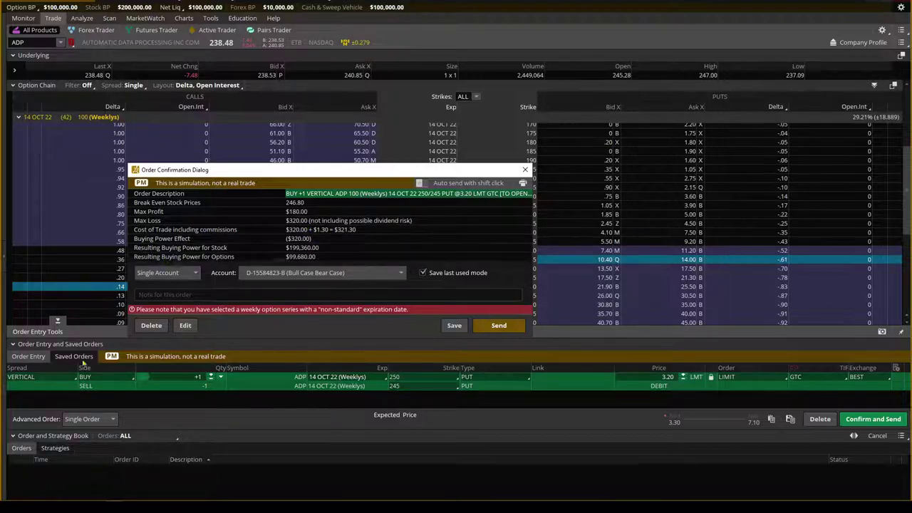
Step: Launch Windows Calculator from the Windows search box
{"action": "mouse_move", "coordinate": [30, 509]}
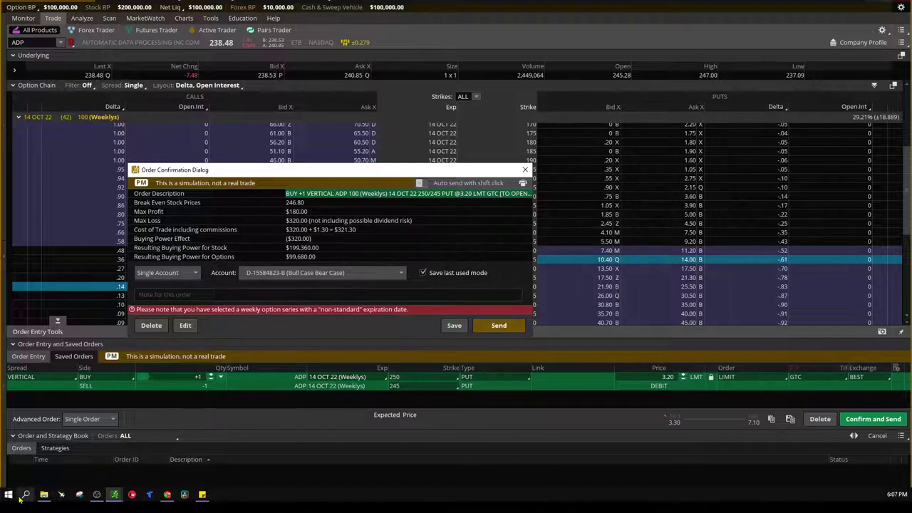
{"action": "left_click", "coordinate": [25, 494]}
{"action": "type", "text": "cak"}
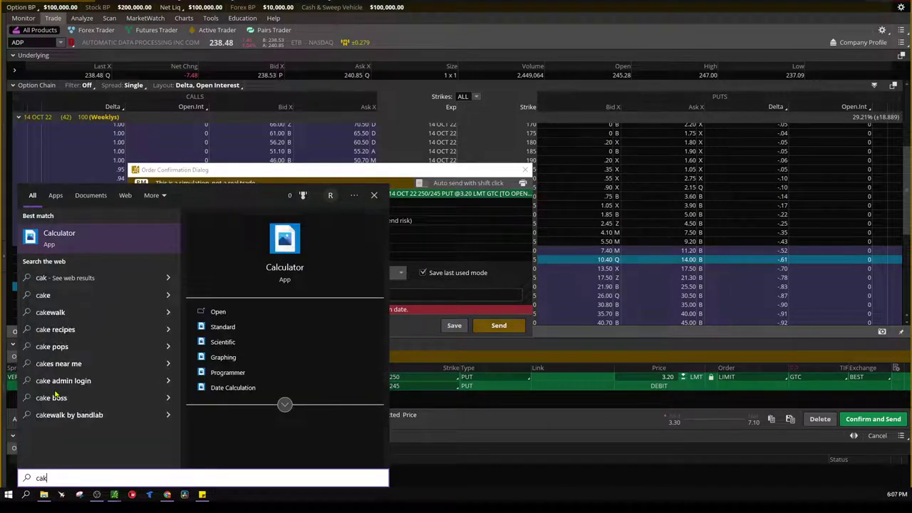
{"action": "left_click", "coordinate": [59, 238]}
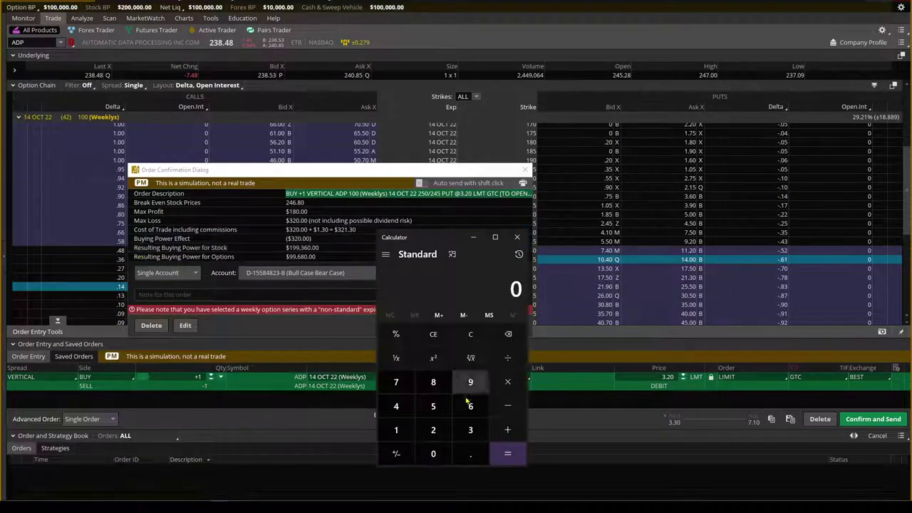
Step: Compute 180 ÷ 320 × 100 = 56.25 on the keypad and select the result
{"action": "left_click", "coordinate": [397, 430]}
{"action": "left_click", "coordinate": [432, 382]}
{"action": "left_click", "coordinate": [434, 453]}
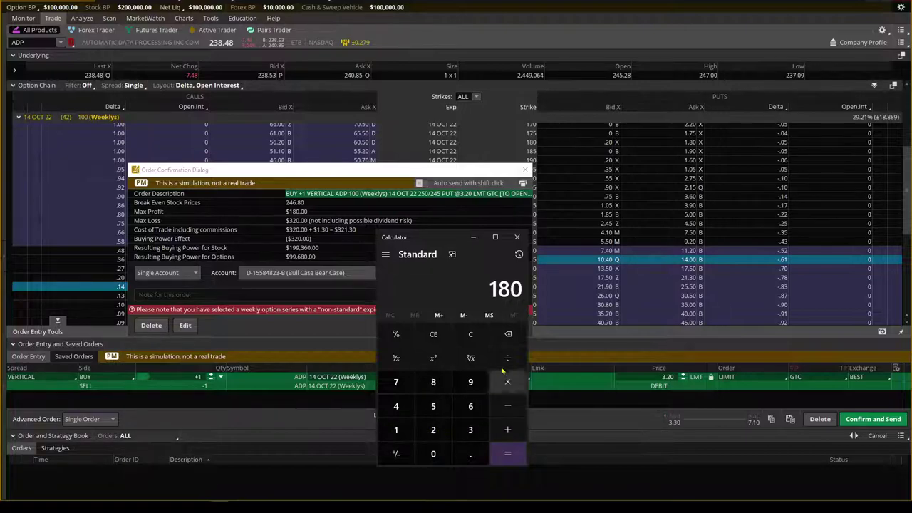
{"action": "left_click", "coordinate": [507, 357]}
{"action": "left_click", "coordinate": [471, 429]}
{"action": "left_click", "coordinate": [433, 430]}
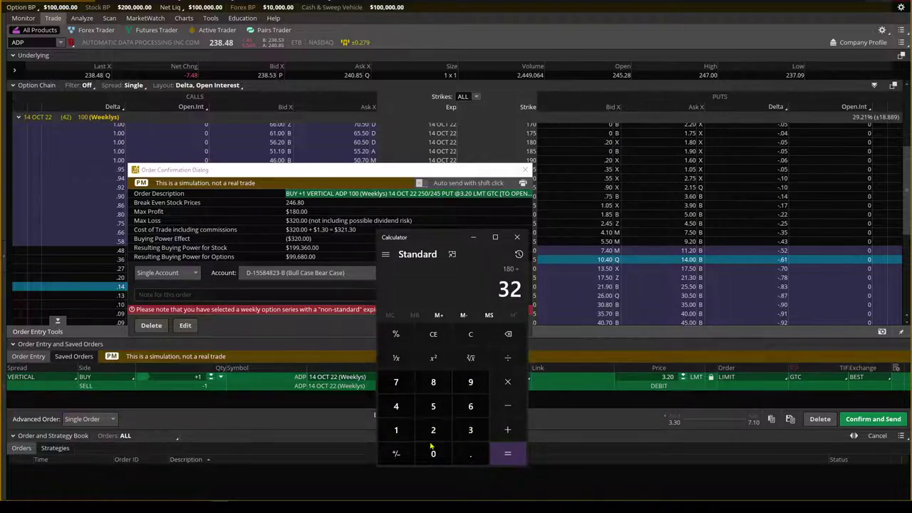
{"action": "left_click", "coordinate": [433, 453]}
{"action": "left_click", "coordinate": [507, 453]}
{"action": "left_click", "coordinate": [508, 381]}
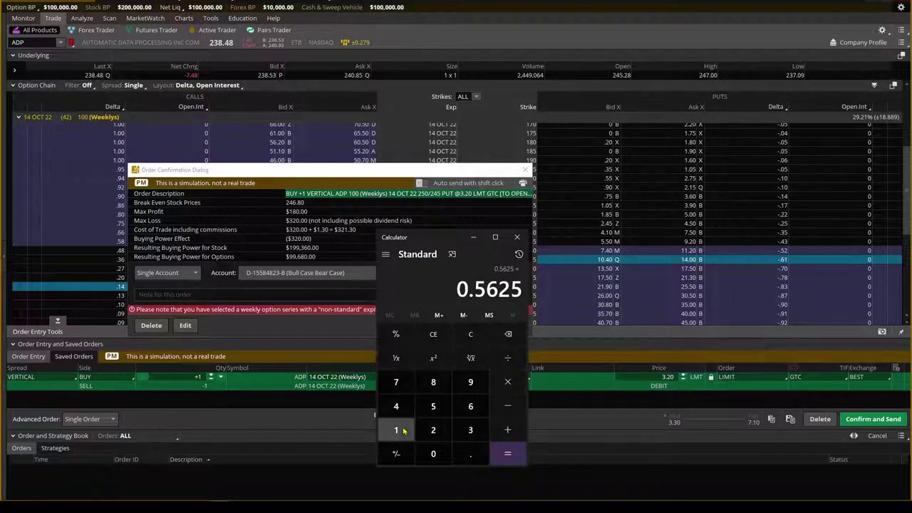
{"action": "left_click", "coordinate": [403, 431]}
{"action": "left_click", "coordinate": [433, 453]}
{"action": "left_click", "coordinate": [433, 453]}
{"action": "left_click", "coordinate": [508, 453]}
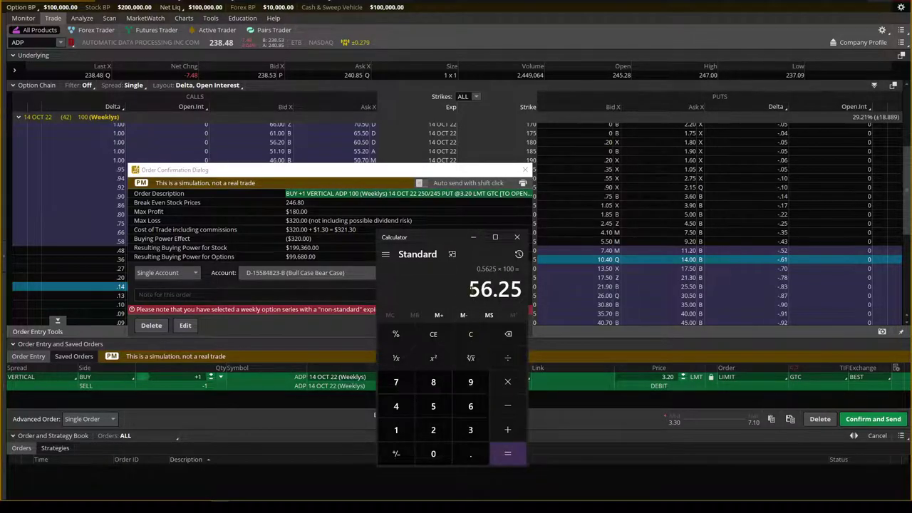
{"action": "left_click_drag", "start_coordinate": [470, 289], "coordinate": [519, 289]}
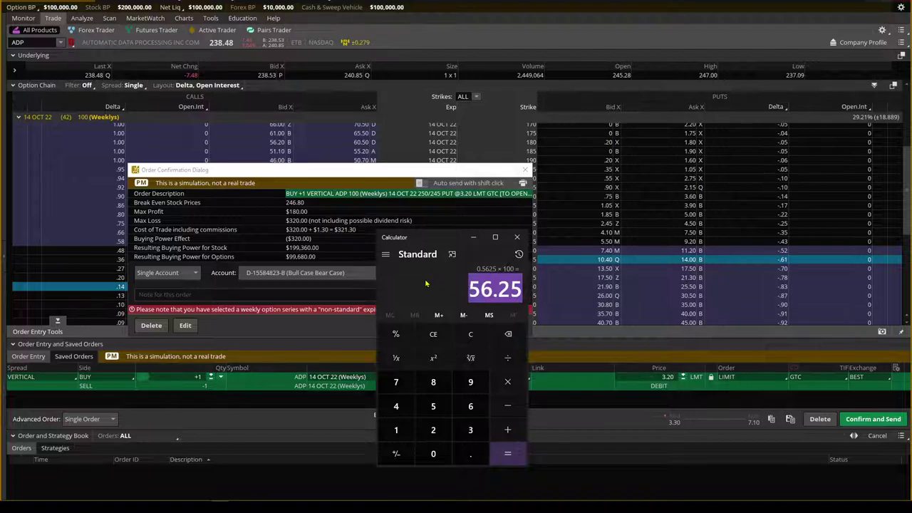
Step: Clear, re-enter 180 ÷ 320 × 100 from the keyboard, and copy the 56.25 result
{"action": "left_click", "coordinate": [471, 334]}
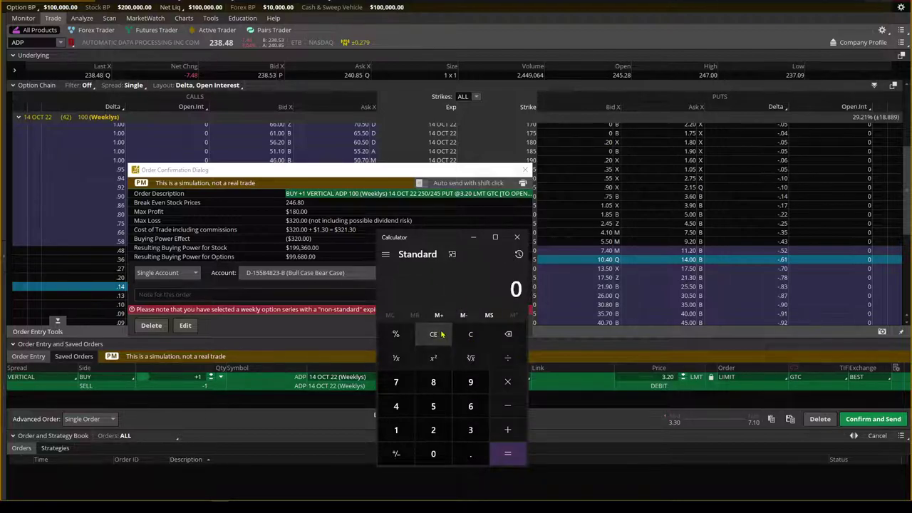
{"action": "type", "text": "180 ÷ "}
{"action": "type", "text": "320"}
{"action": "key", "text": "Return"}
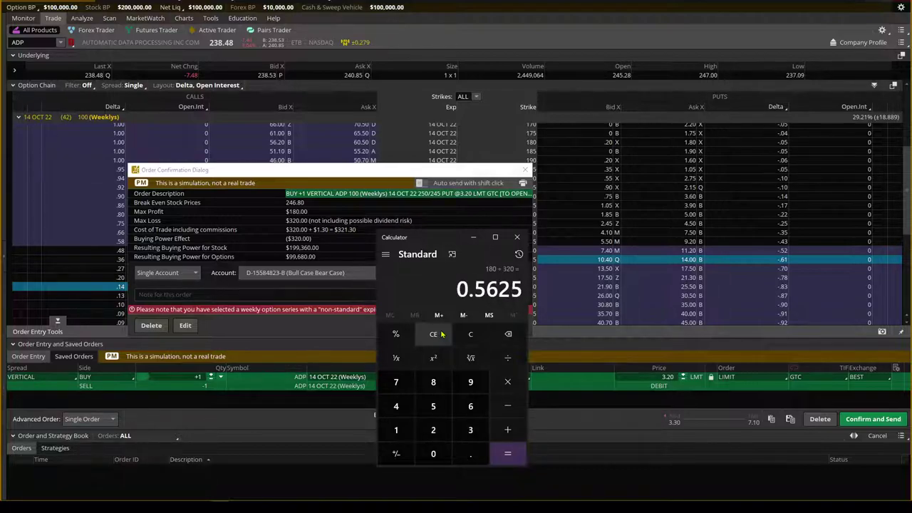
{"action": "type", "text": "*100"}
{"action": "key", "text": "Return"}
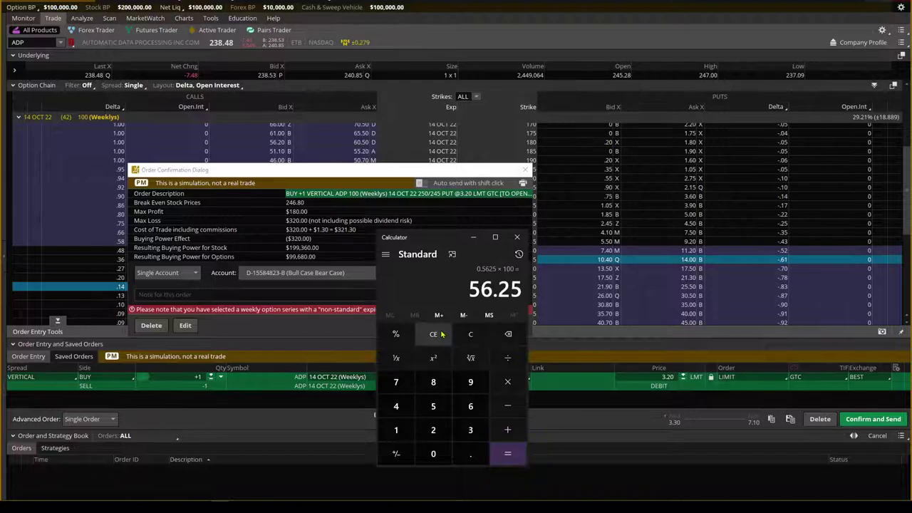
{"action": "key", "text": "ctrl+c"}
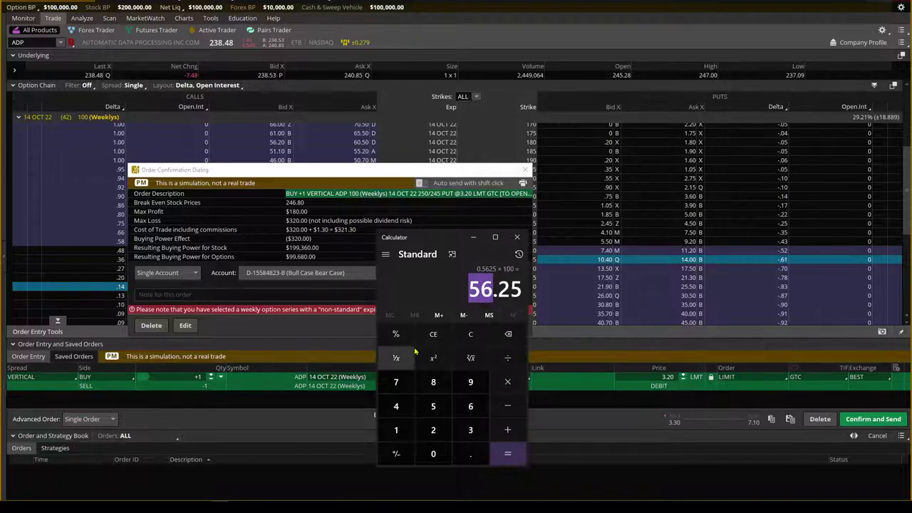
Step: Close Calculator and send the ADP 250/245 put vertical order from the confirmation dialog
{"action": "left_click", "coordinate": [517, 237]}
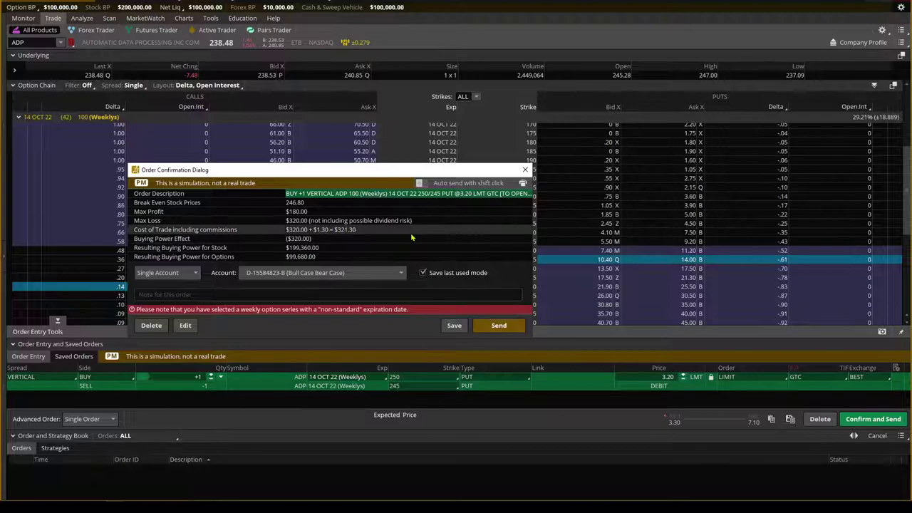
{"action": "left_click", "coordinate": [498, 324]}
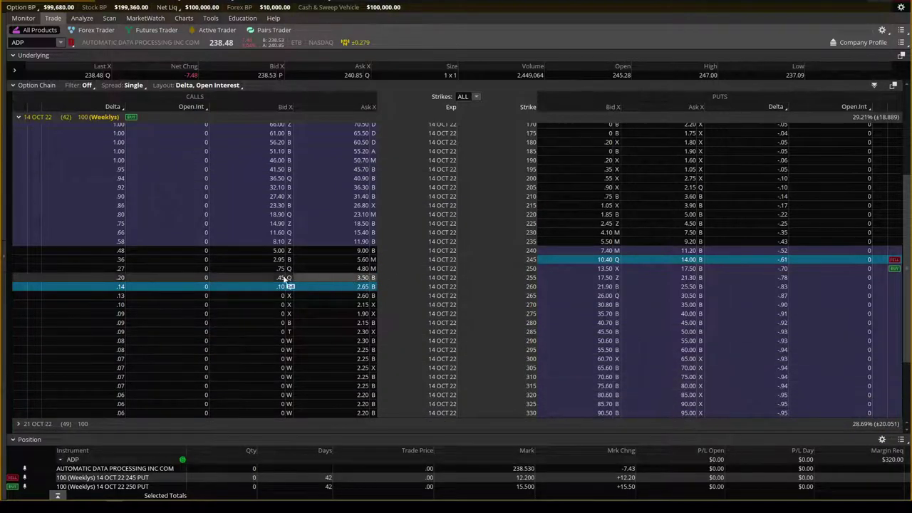
Step: Expand the ADP position legs and filter the order book to Working Only
{"action": "left_click", "coordinate": [23, 19]}
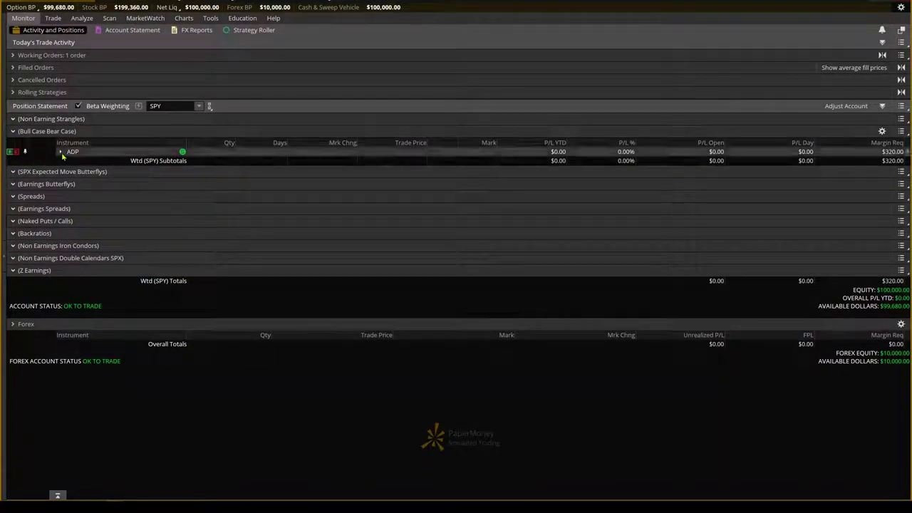
{"action": "left_click", "coordinate": [60, 152]}
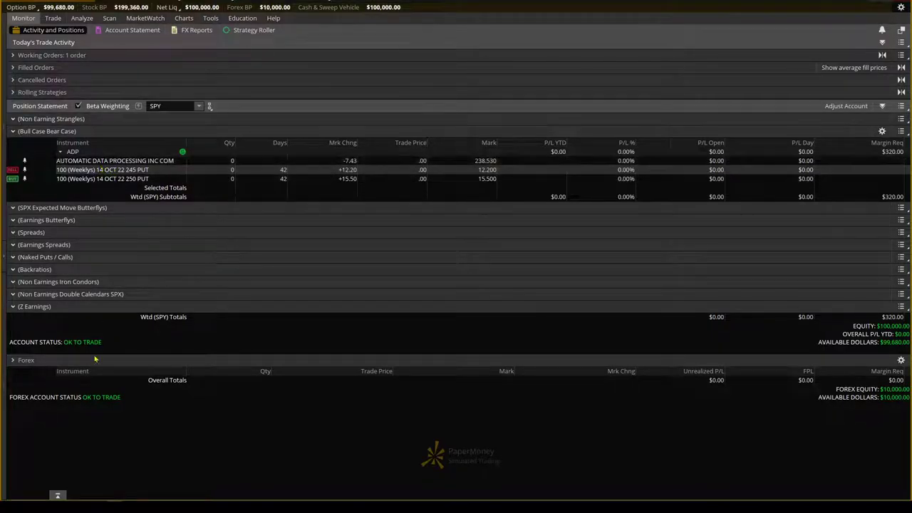
{"action": "left_click", "coordinate": [58, 494]}
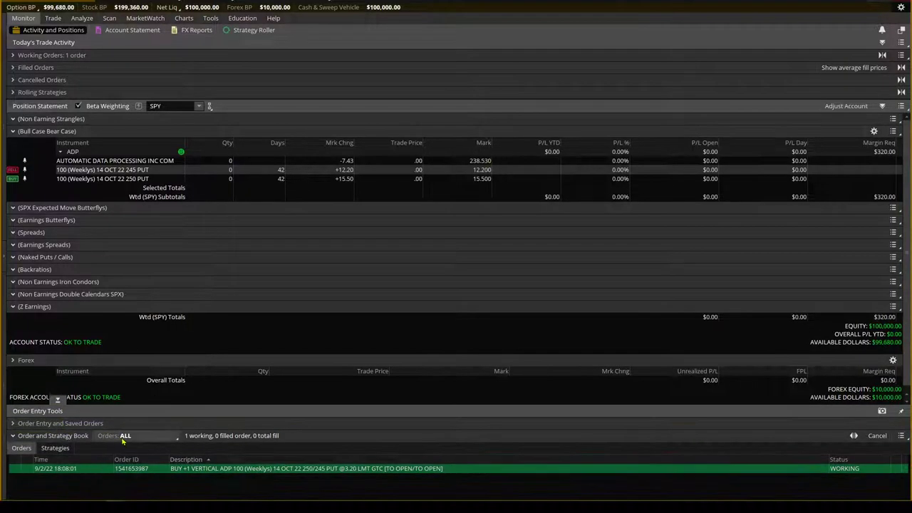
{"action": "left_click", "coordinate": [126, 435]}
{"action": "left_click", "coordinate": [121, 392]}
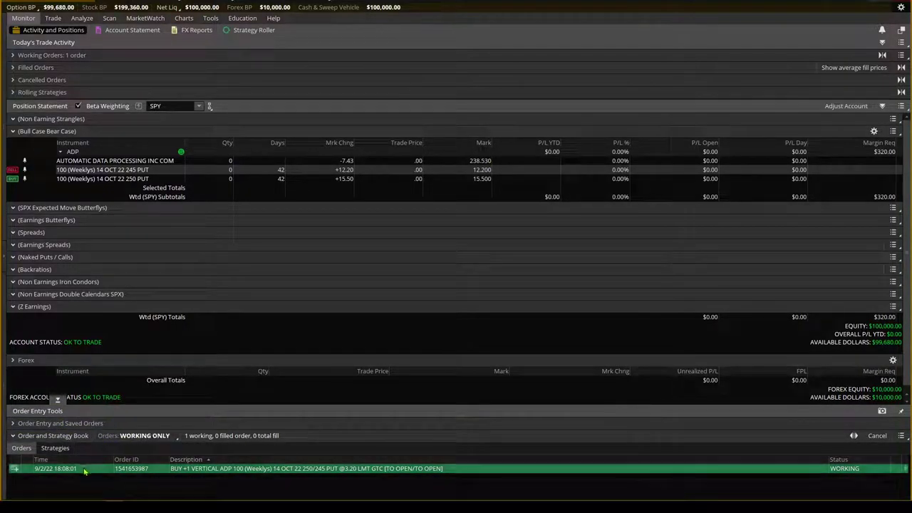
Step: Draft a cancel/replace raising the limit to 3.30, delete it, and return to the ADP chart
{"action": "right_click", "coordinate": [85, 470]}
{"action": "left_click", "coordinate": [133, 323]}
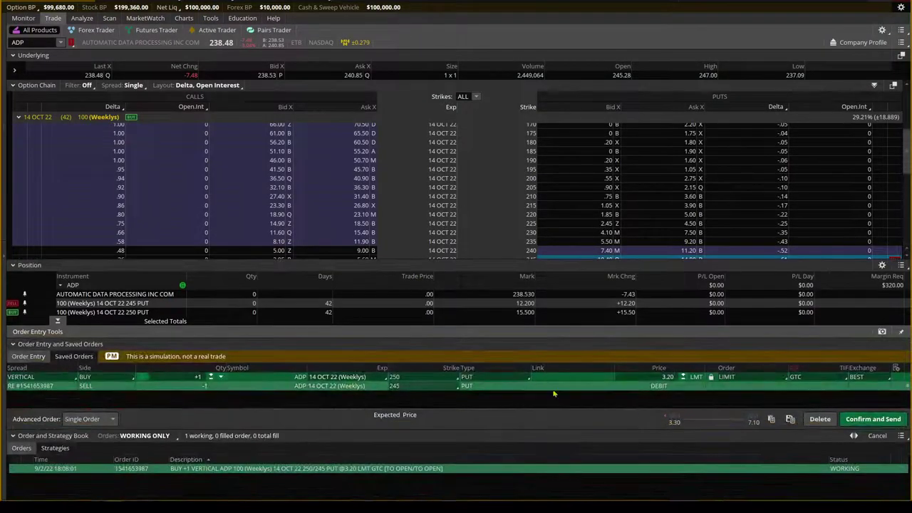
{"action": "left_click", "coordinate": [681, 375]}
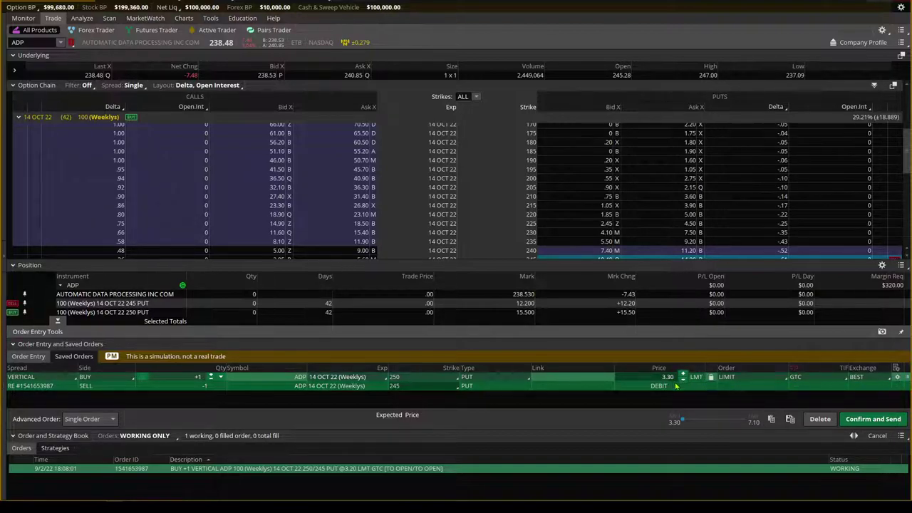
{"action": "left_click", "coordinate": [820, 419]}
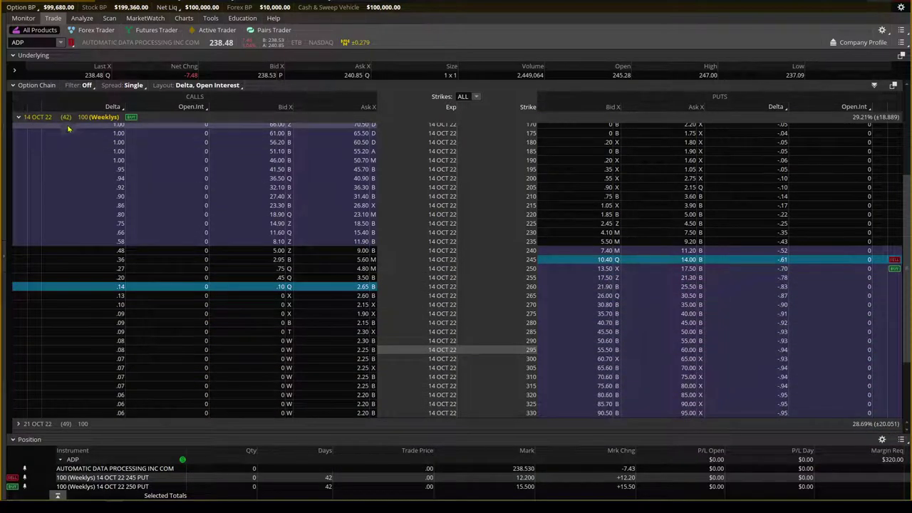
{"action": "left_click", "coordinate": [184, 17]}
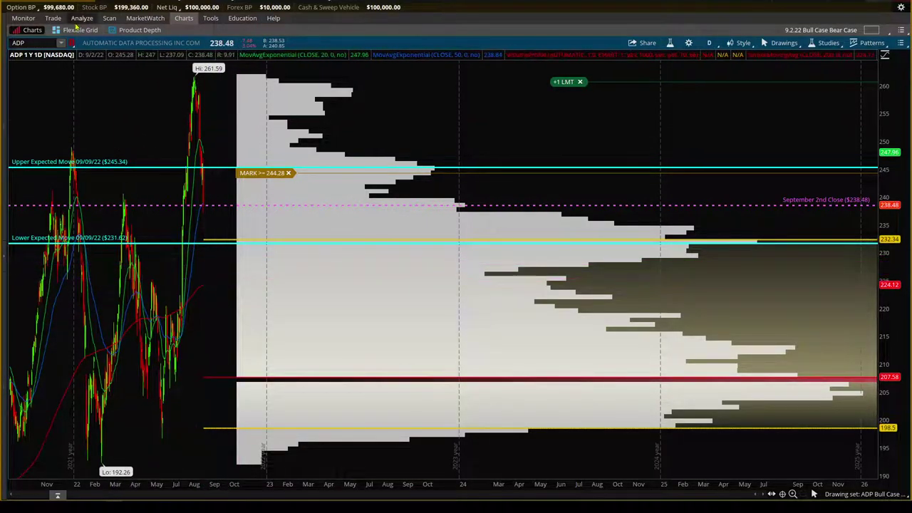
Step: Bring up the separate ADP 10-day 30-minute chart window from the taskbar preview
{"action": "mouse_move", "coordinate": [120, 497]}
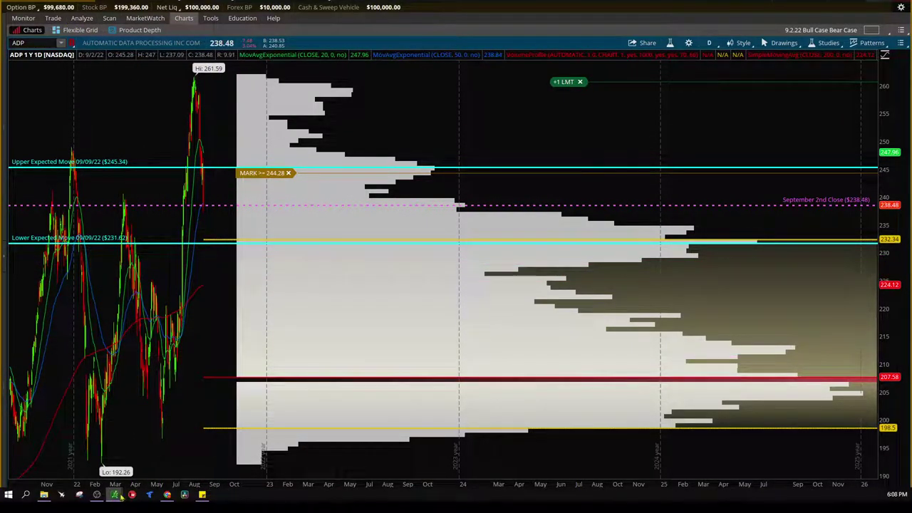
{"action": "left_click", "coordinate": [249, 456]}
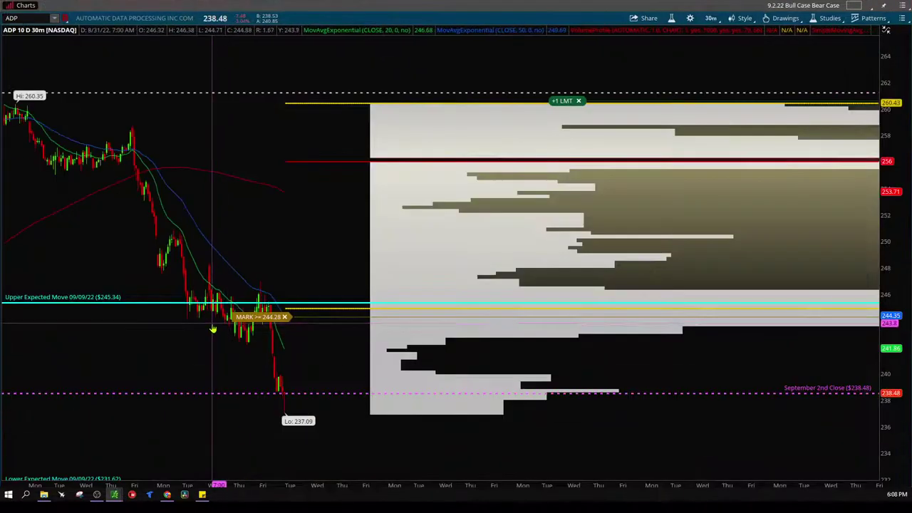